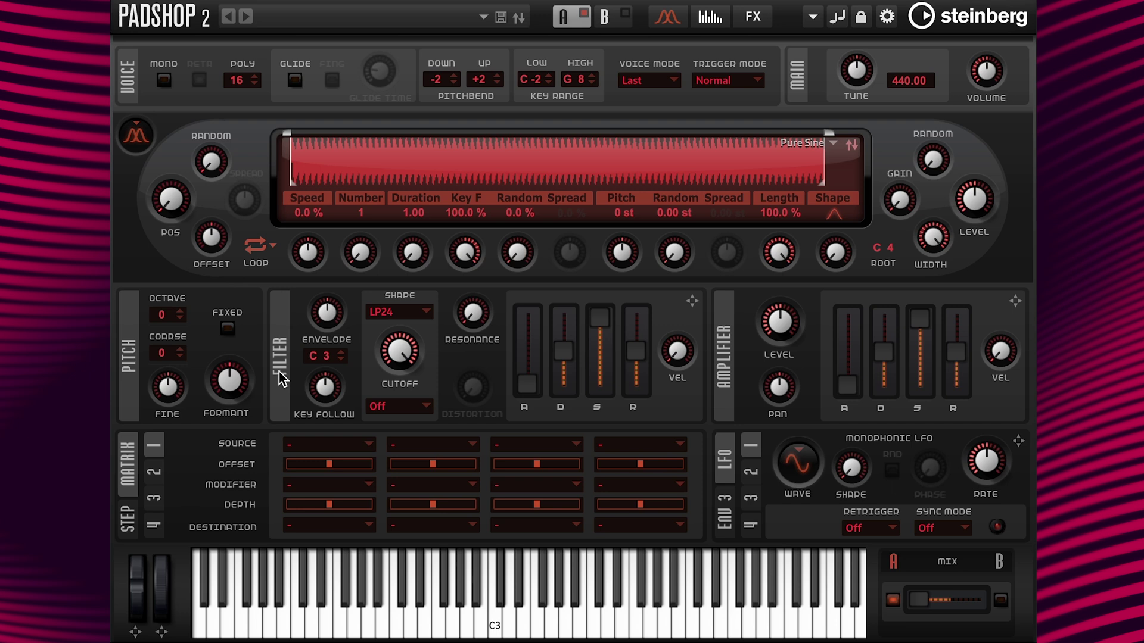
- Try a grain duration of 1000, and set the duration back to 1
left_click(421, 213)
type("1000")
key("Return")
left_click(405, 209)
type("1")
key("Return")
- Set the number of grains to 2 and the grain position to 50%
left_click_drag(362, 214, 363, 206)
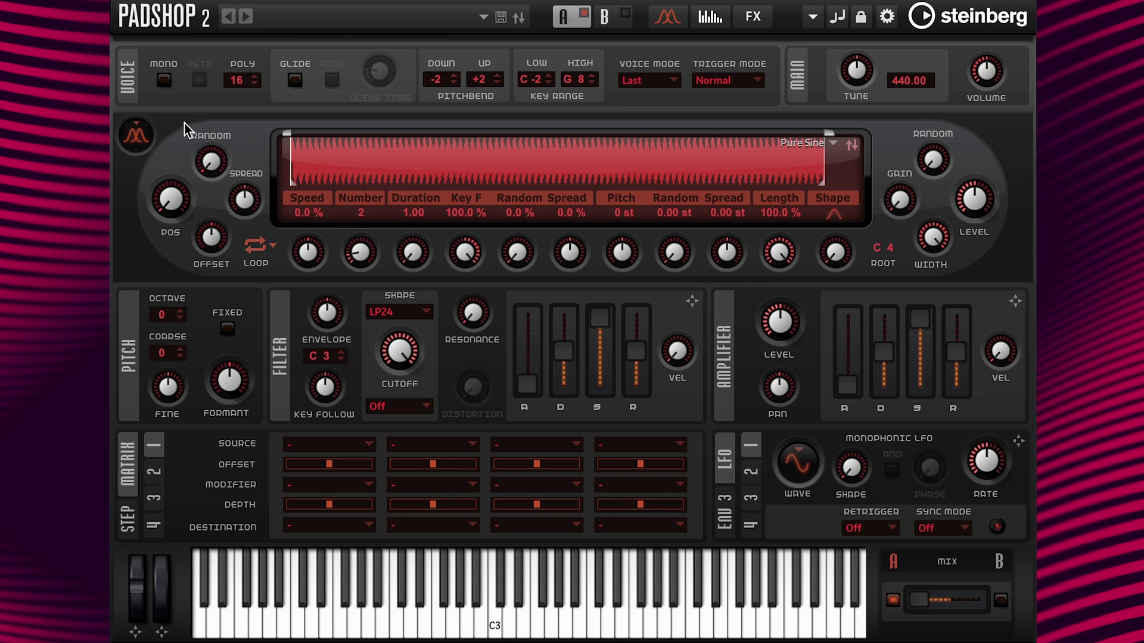
mouse_move(166, 195)
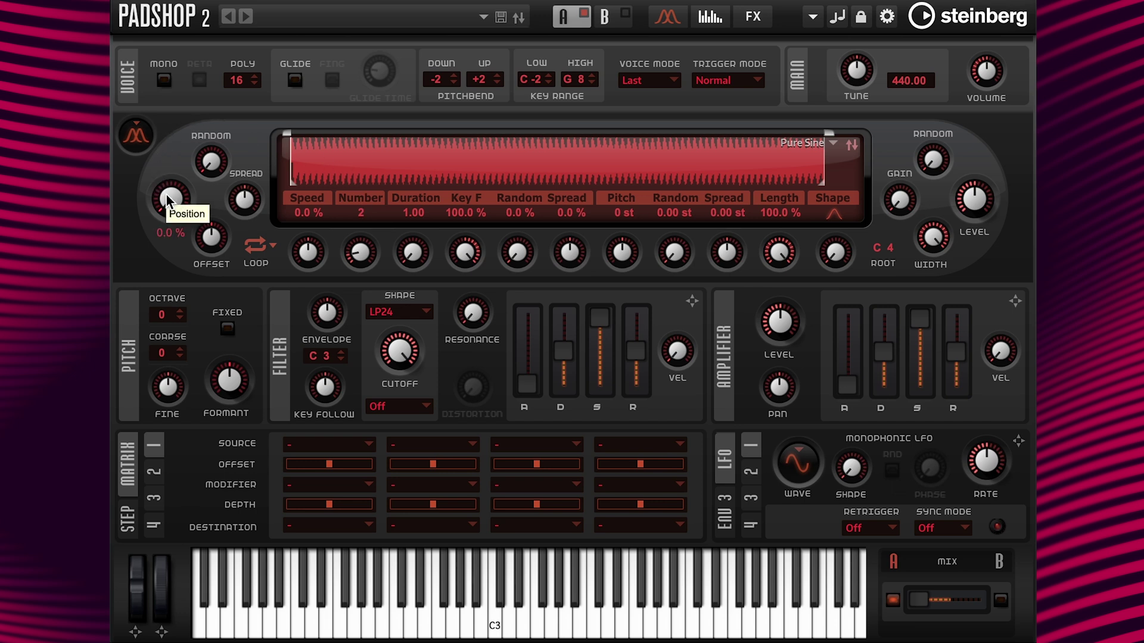
left_click(170, 236)
type("50")
key("Return")
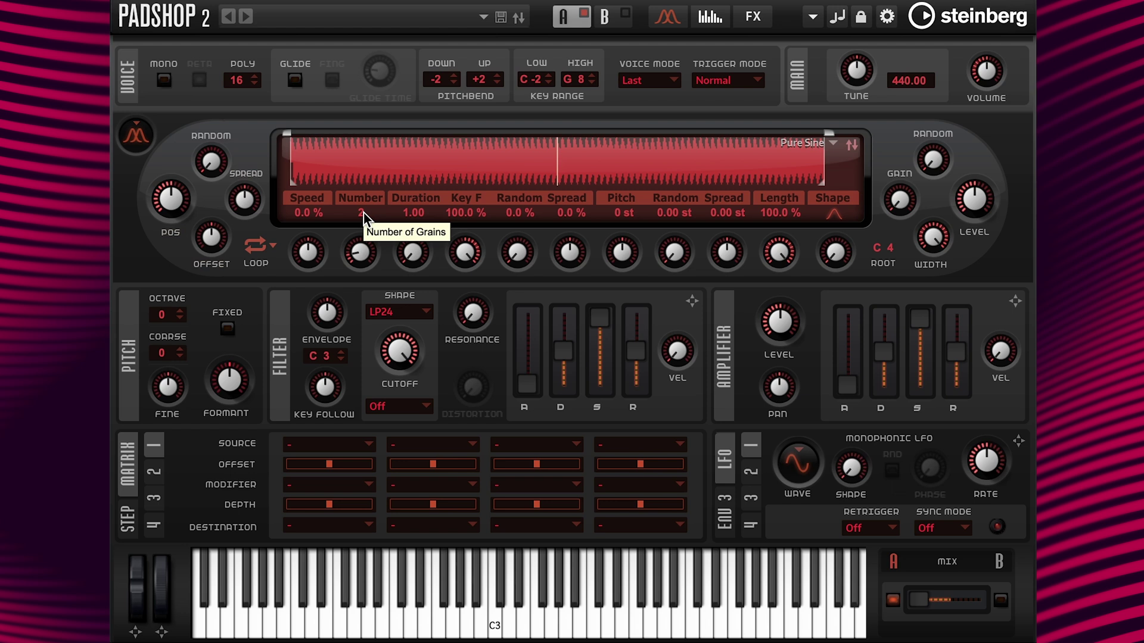
- Set the grain position spread to 25%
mouse_move(248, 206)
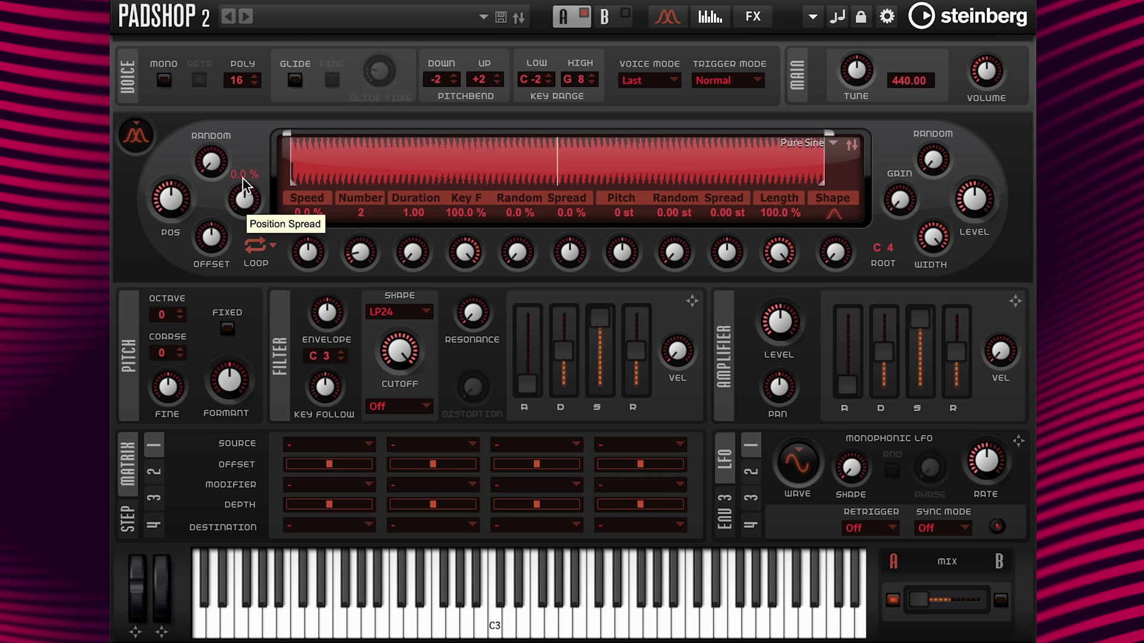
left_click(244, 176)
type("25")
key("Return")
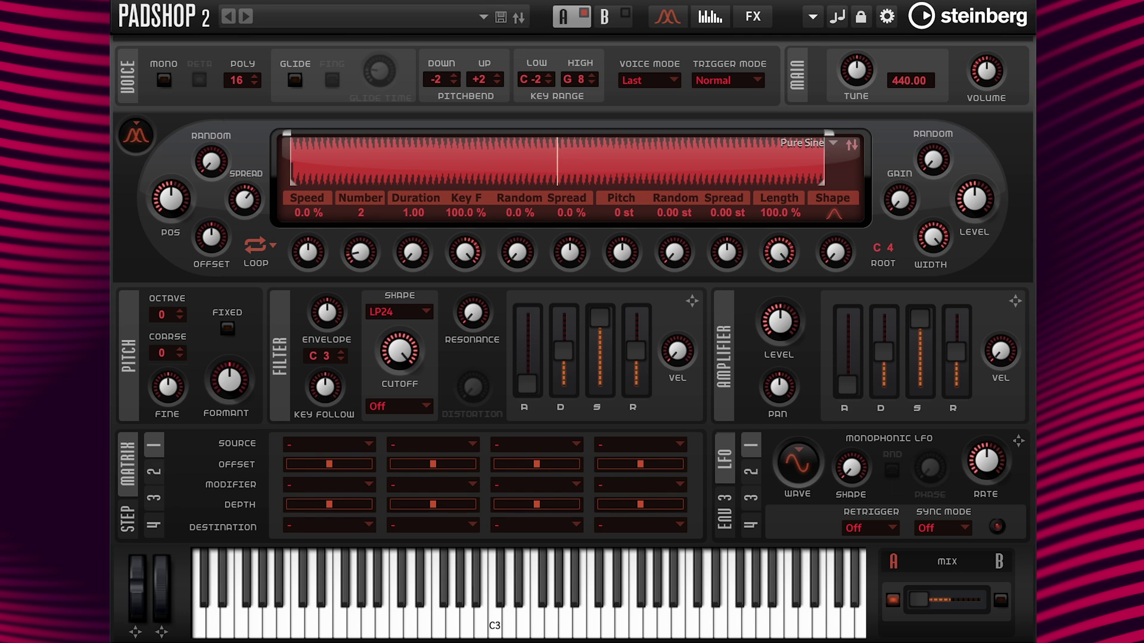
- Load the Hi Multi Saw 1 sample from the 03 Multi Waves folder of the Padshop 2 library
left_click(834, 145)
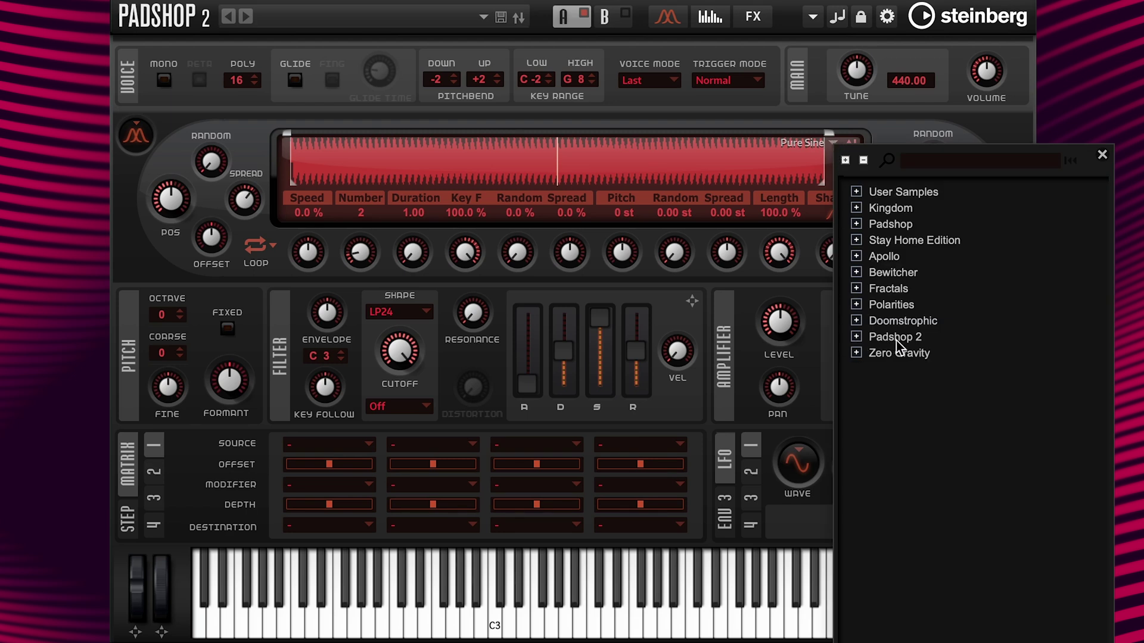
left_click(857, 337)
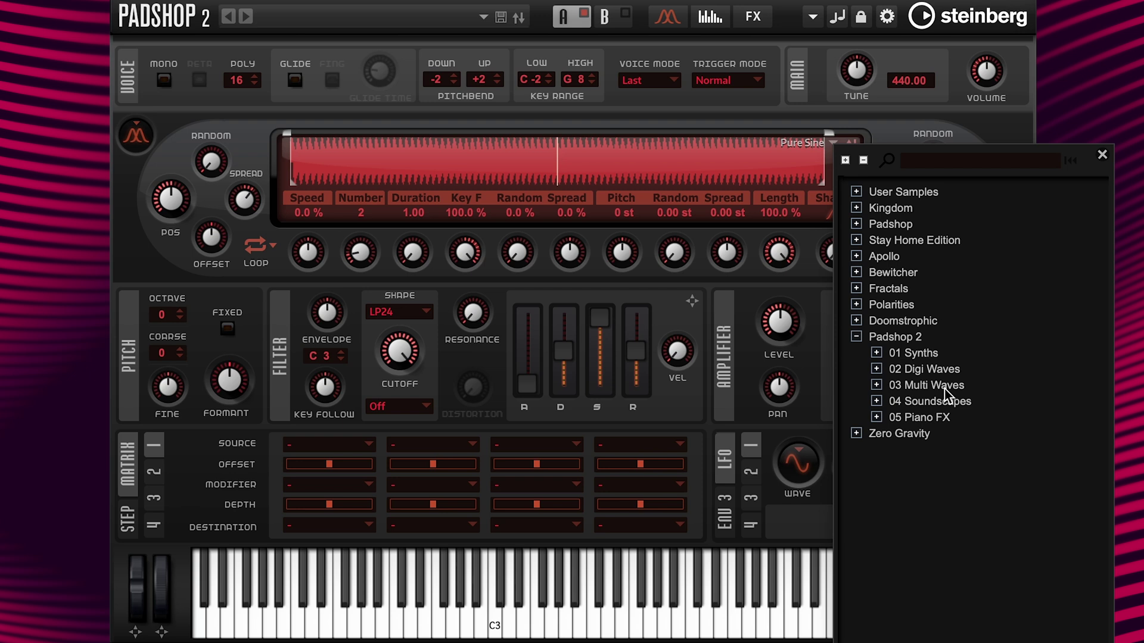
left_click(876, 386)
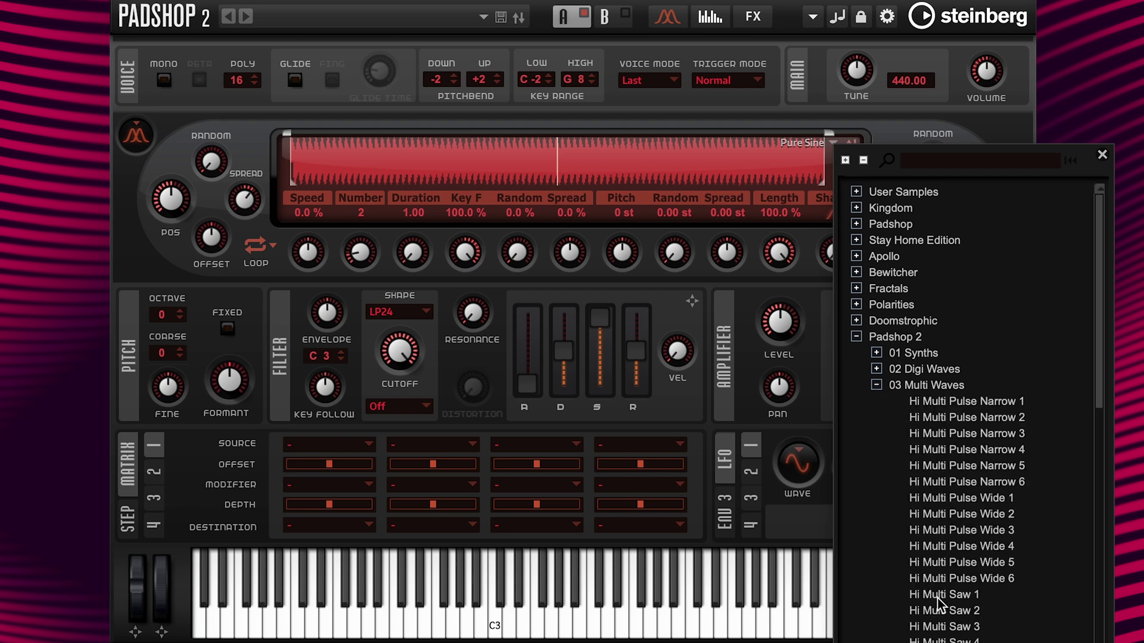
double_click(953, 594)
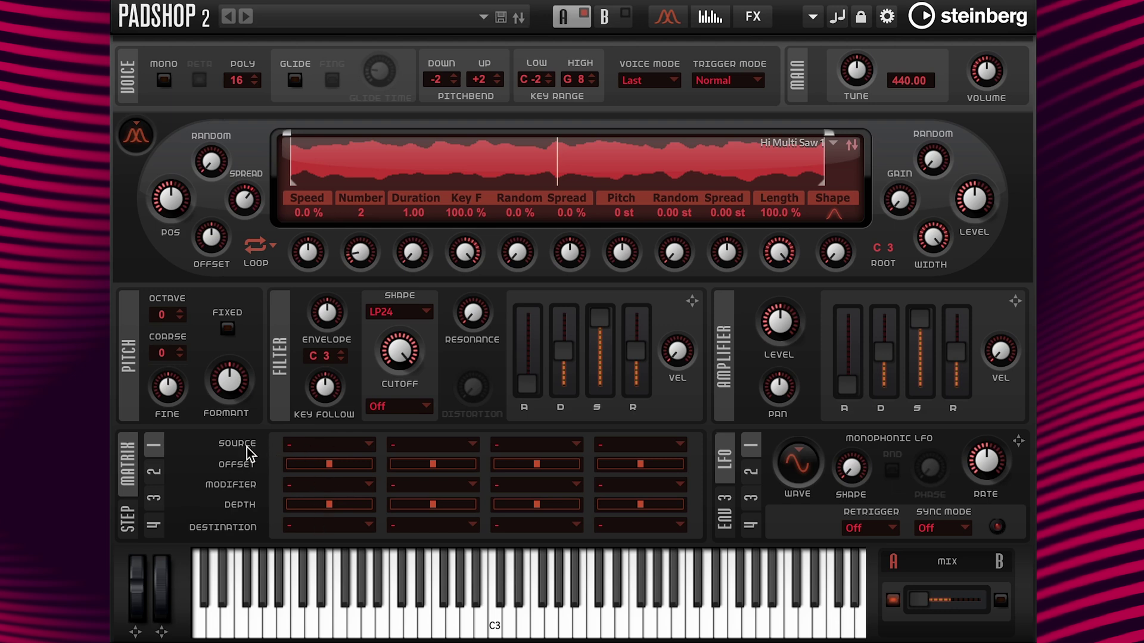
- Route Filter Env to Pitch in the first modulation matrix slot with a depth of 12.00
left_click(312, 446)
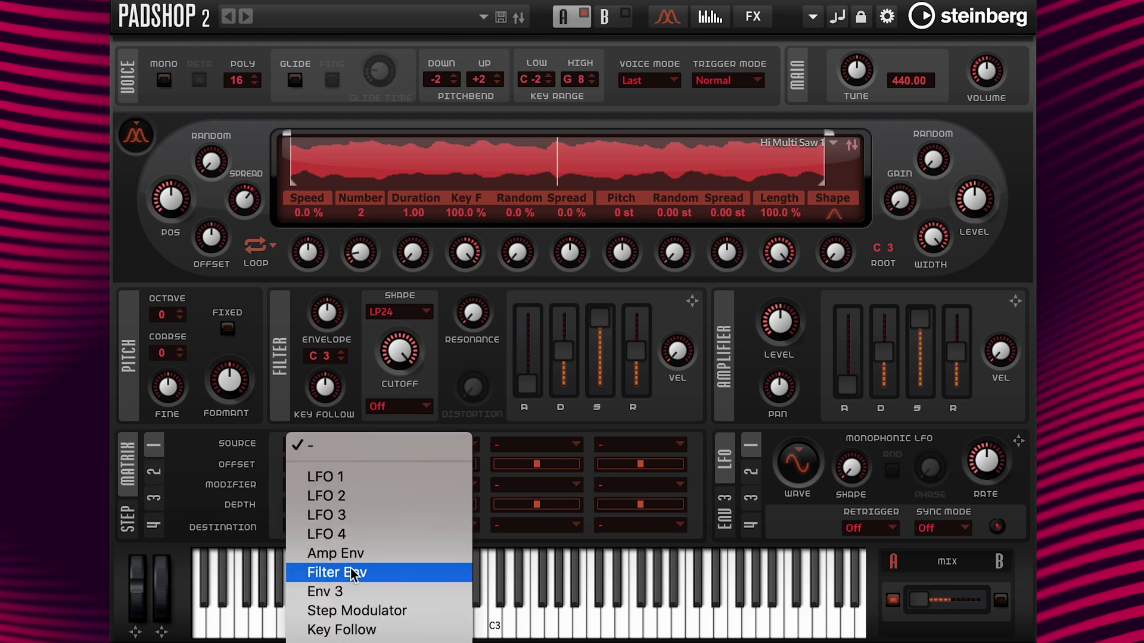
left_click(380, 573)
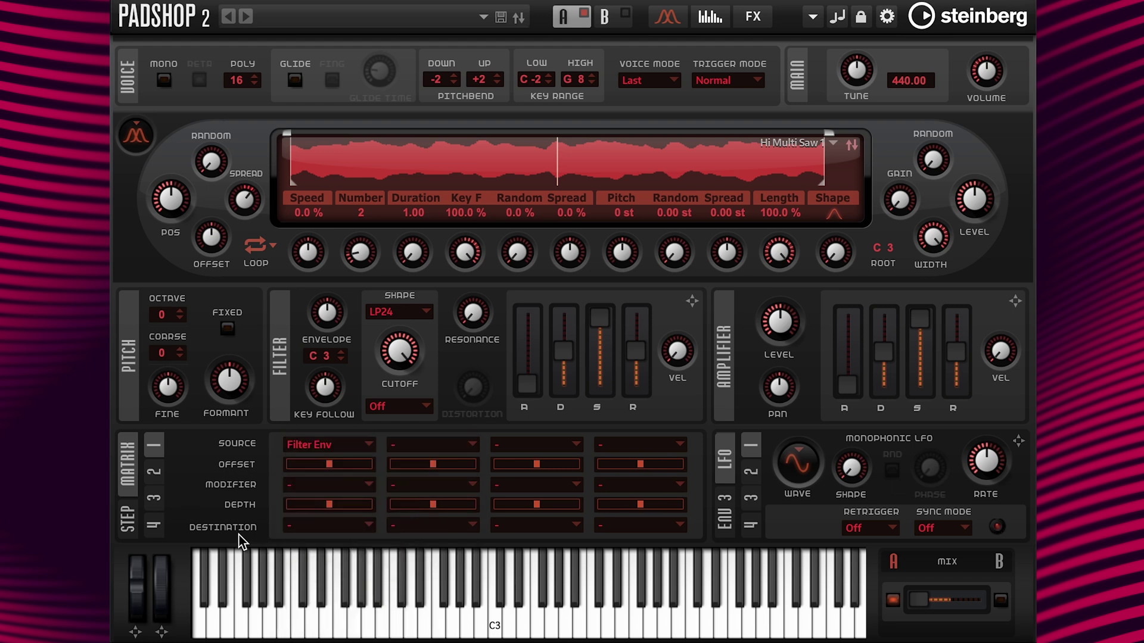
left_click(328, 527)
left_click(337, 556)
mouse_move(320, 504)
left_click_drag(329, 502, 348, 506)
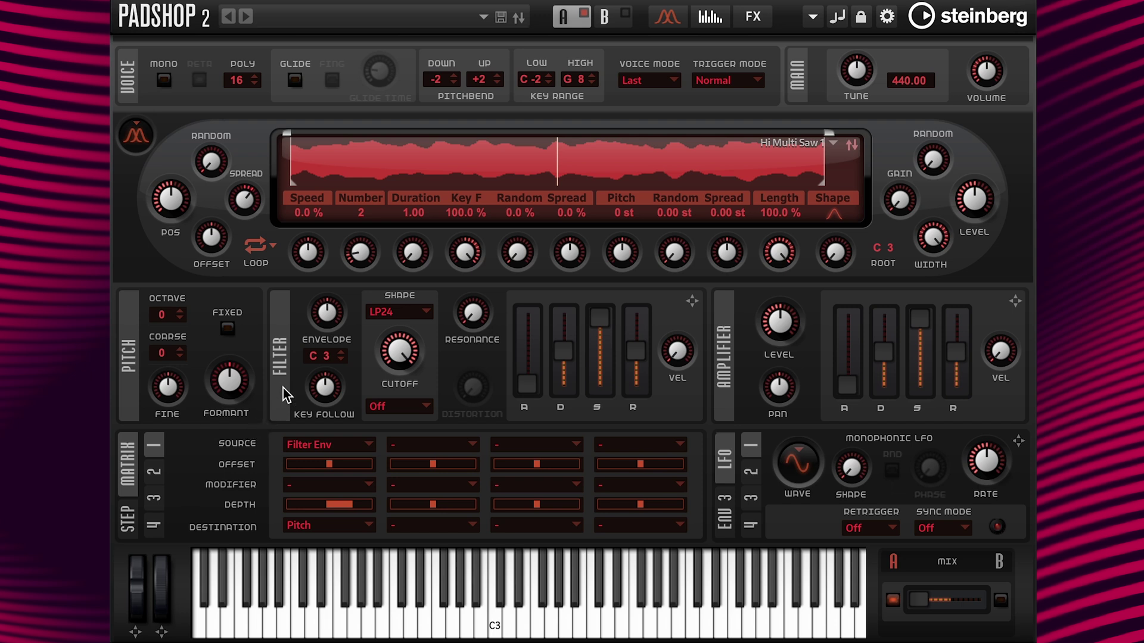
- Set the filter envelope's attack to 5000 ms and its decay to 0
double_click(526, 407)
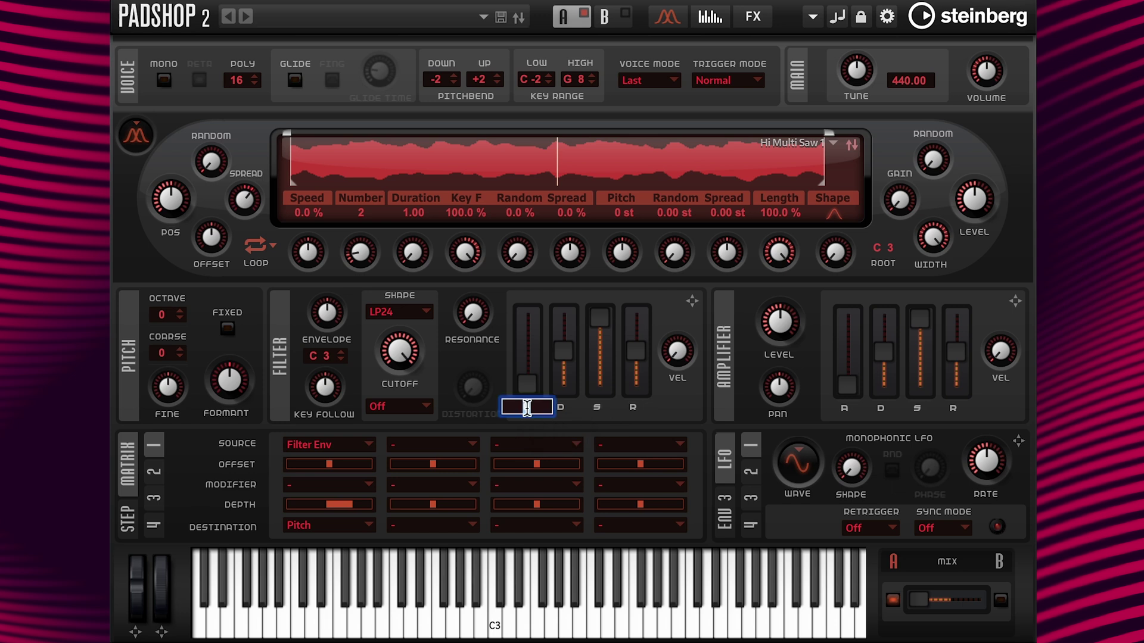
type("5000")
key("Return")
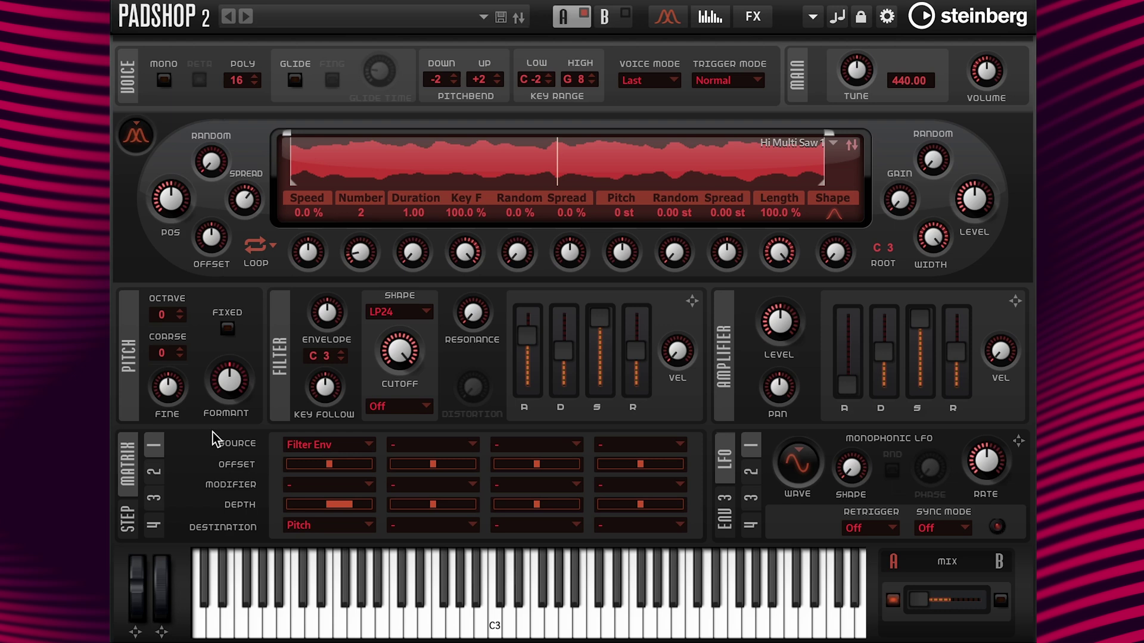
double_click(560, 407)
type("0")
key("Return")
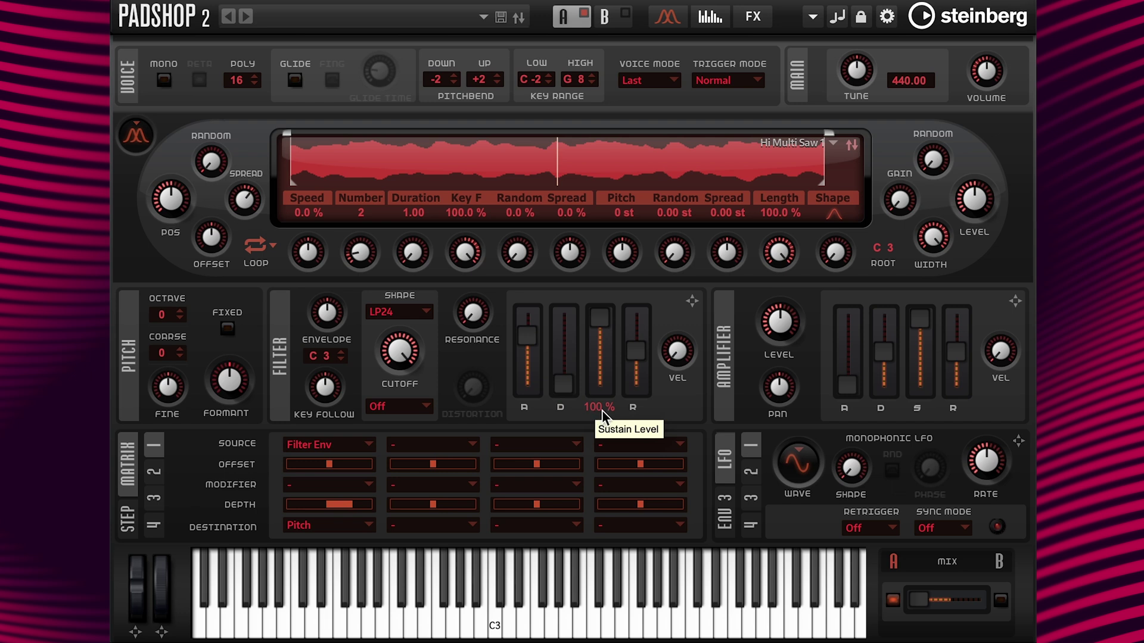
- Set the filter envelope's release to 30000 ms
double_click(637, 409)
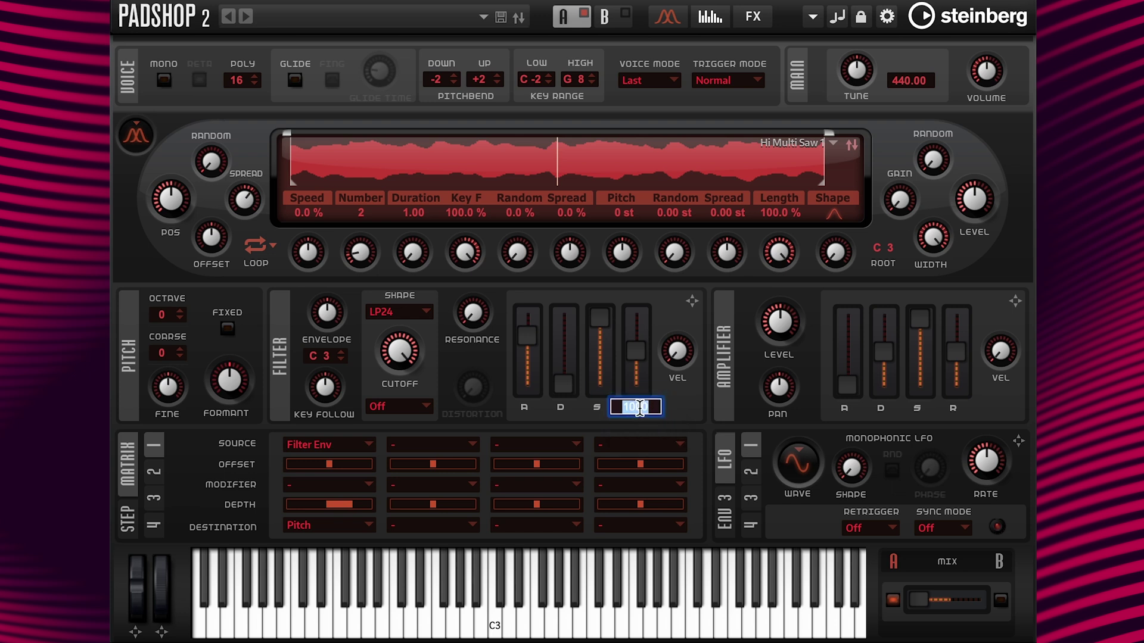
type("300")
key("Return")
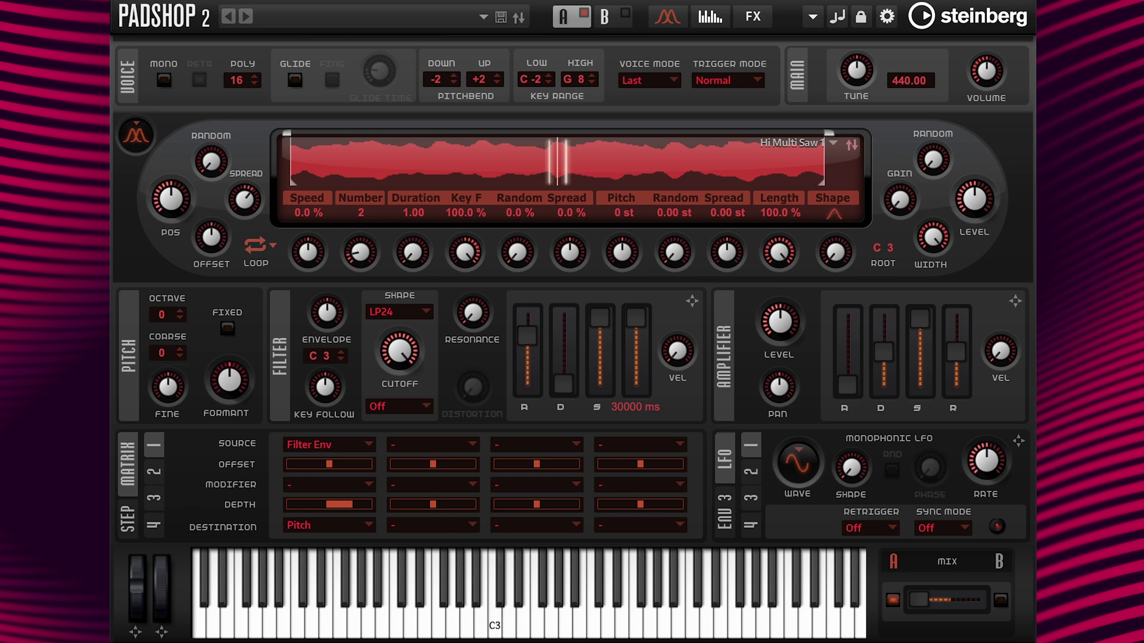
mouse_move(528, 417)
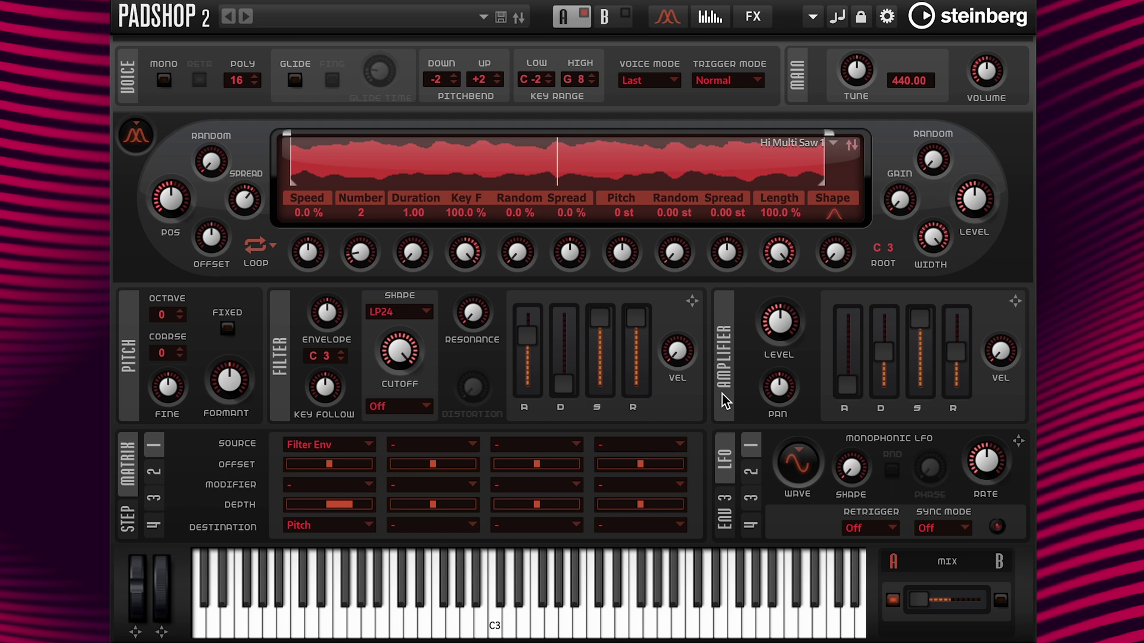
- Set the amplifier envelope's attack to 5000 ms and its sustain level to 0%
double_click(847, 410)
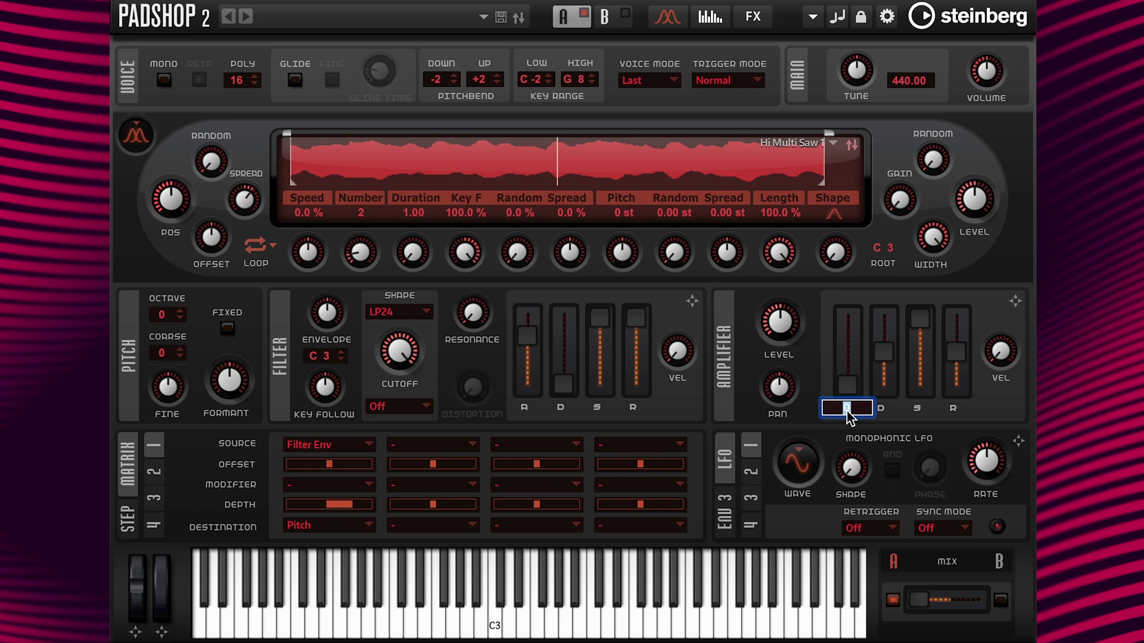
type("5000")
key("Return")
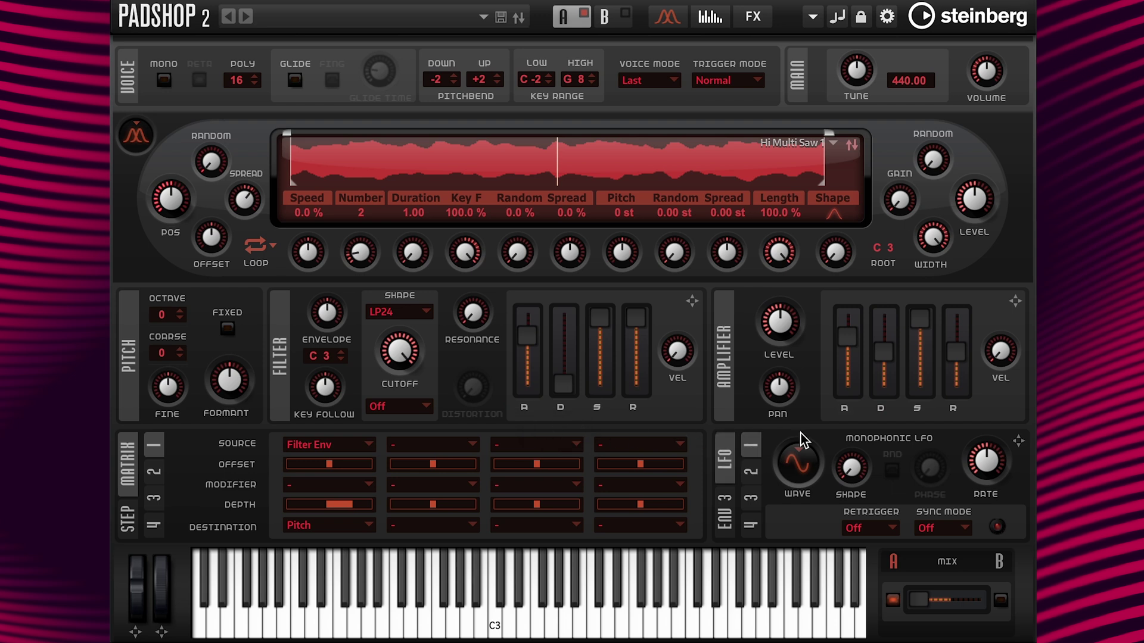
mouse_move(922, 412)
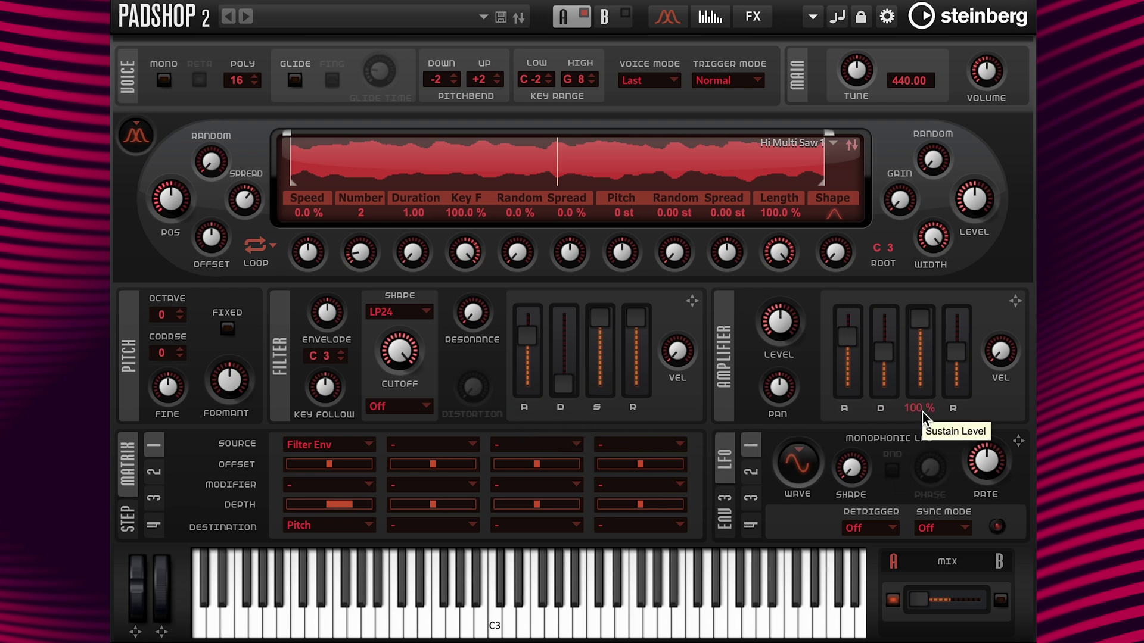
double_click(921, 408)
type("0")
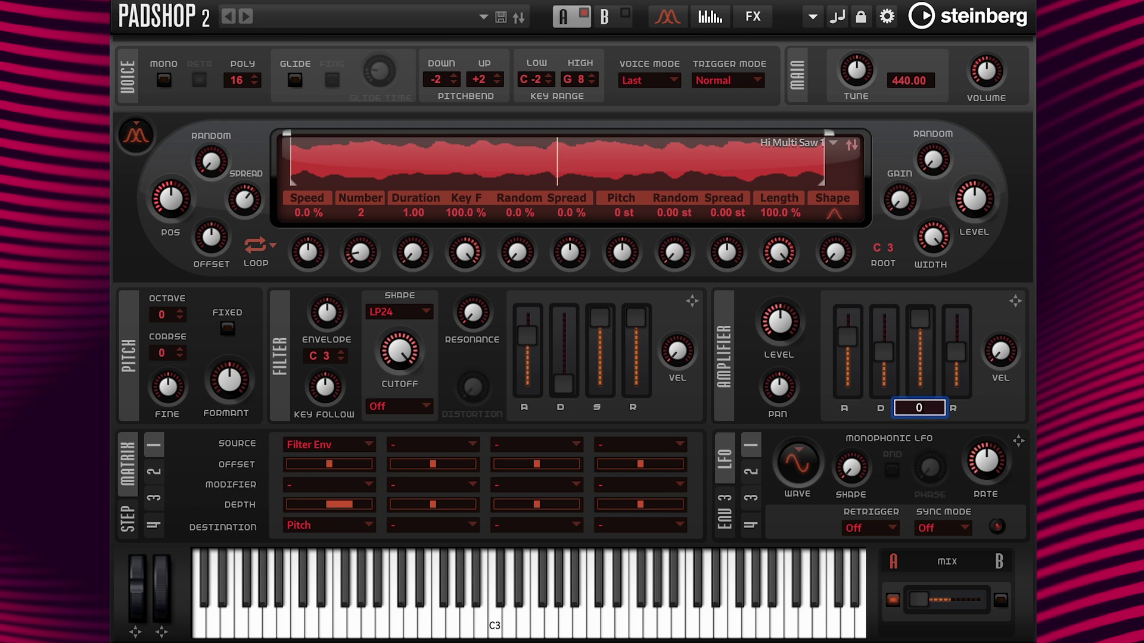
key("Return")
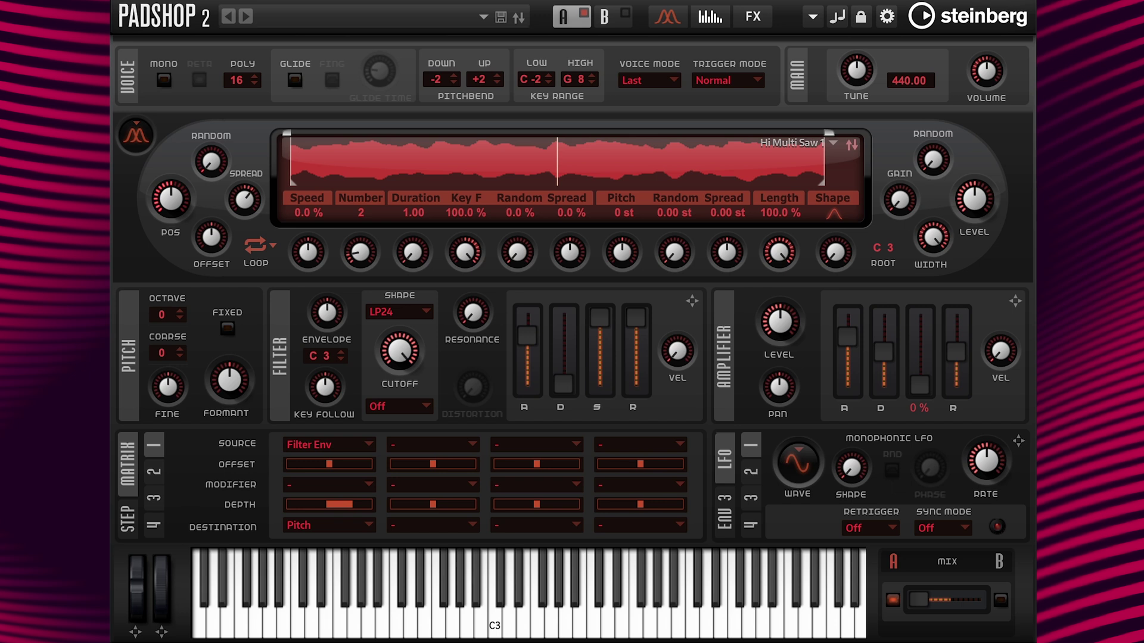
- Set the amplifier envelope's release to 200 ms
double_click(950, 409)
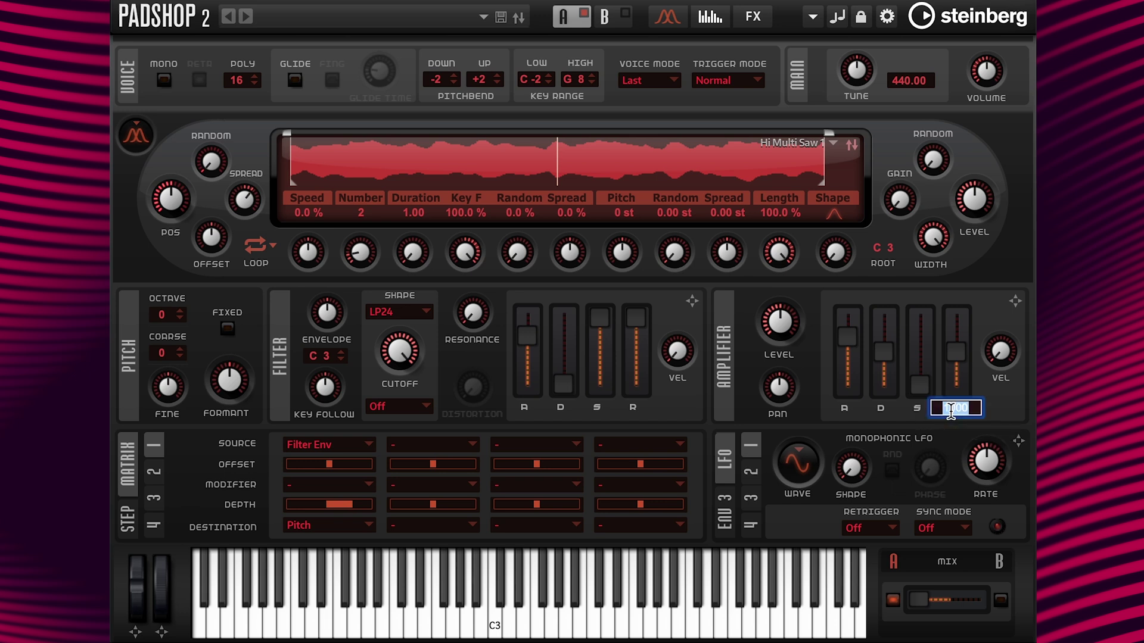
type("200")
key("Return")
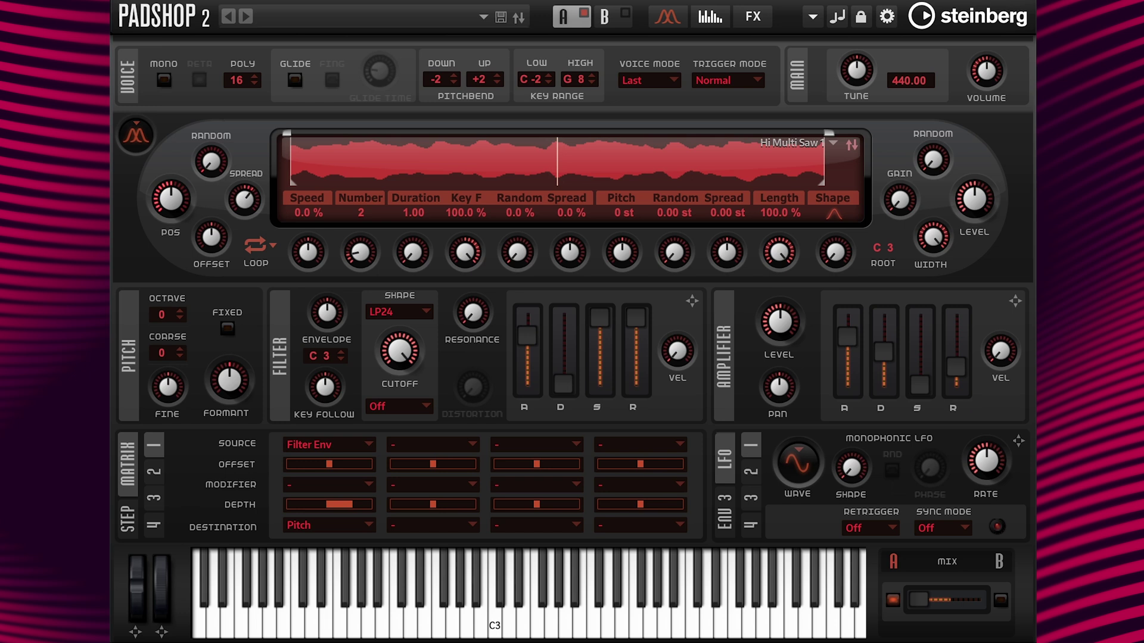
- Set the attack times of both the filter and amplifier envelopes to 500 ms
double_click(528, 407)
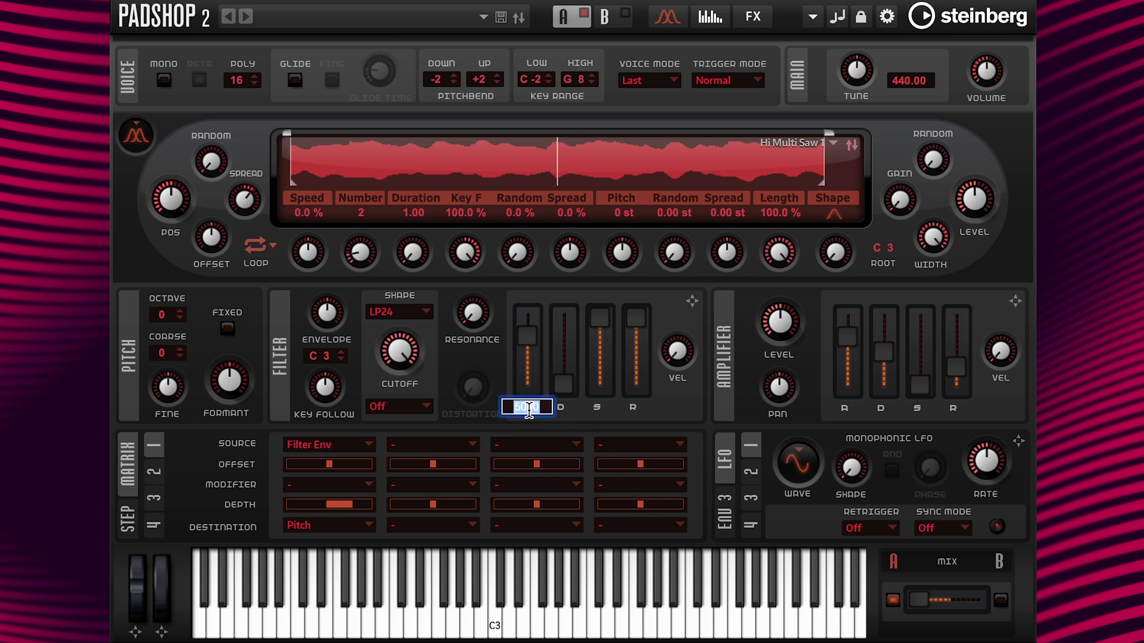
type("500")
key("Return")
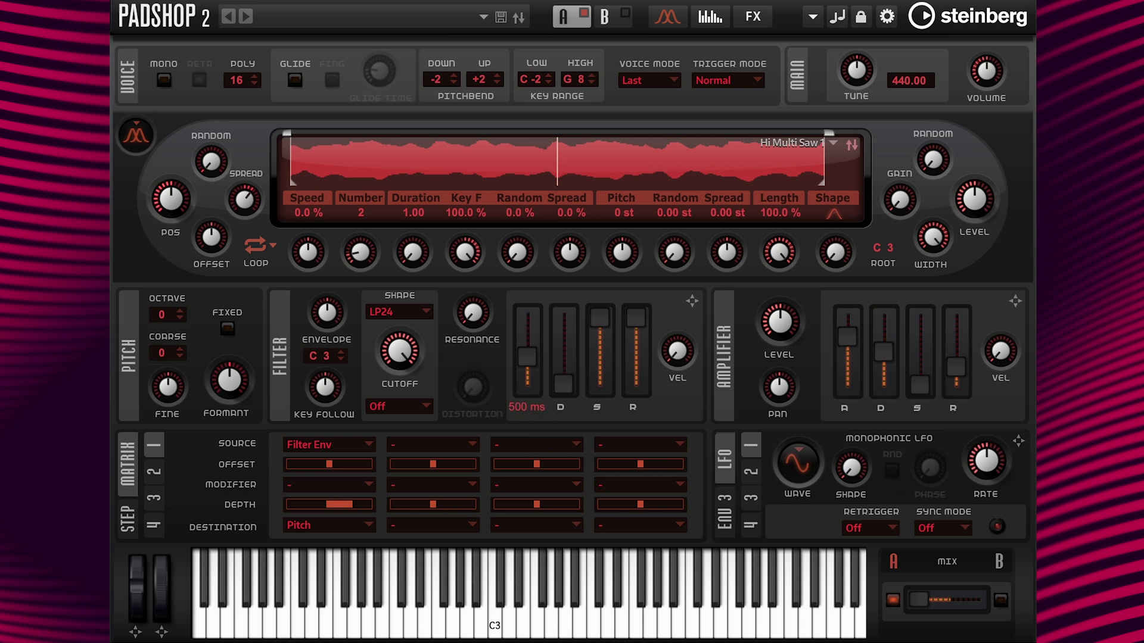
mouse_move(843, 417)
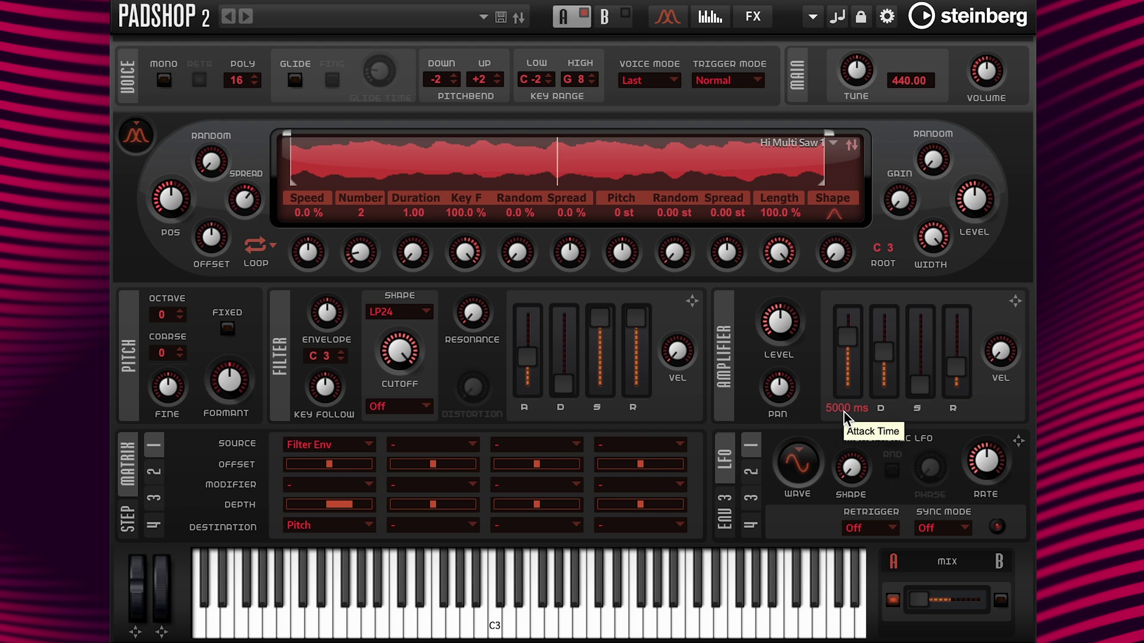
double_click(844, 409)
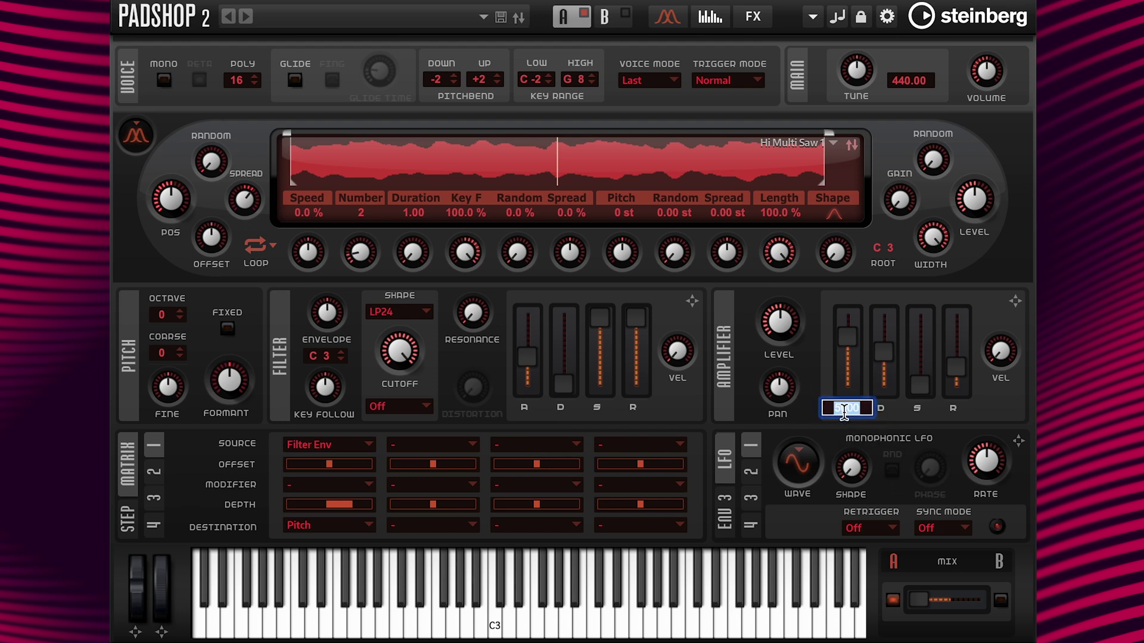
type("500")
key("Return")
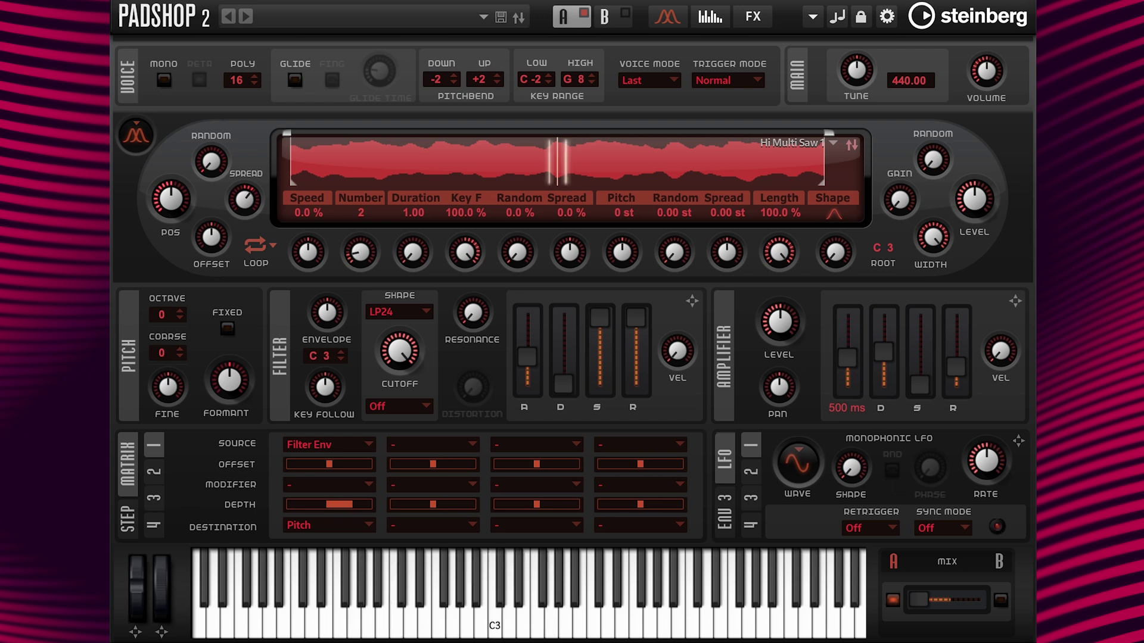
- Return the attack times of the filter and amplifier envelopes to 5000 ms
double_click(526, 405)
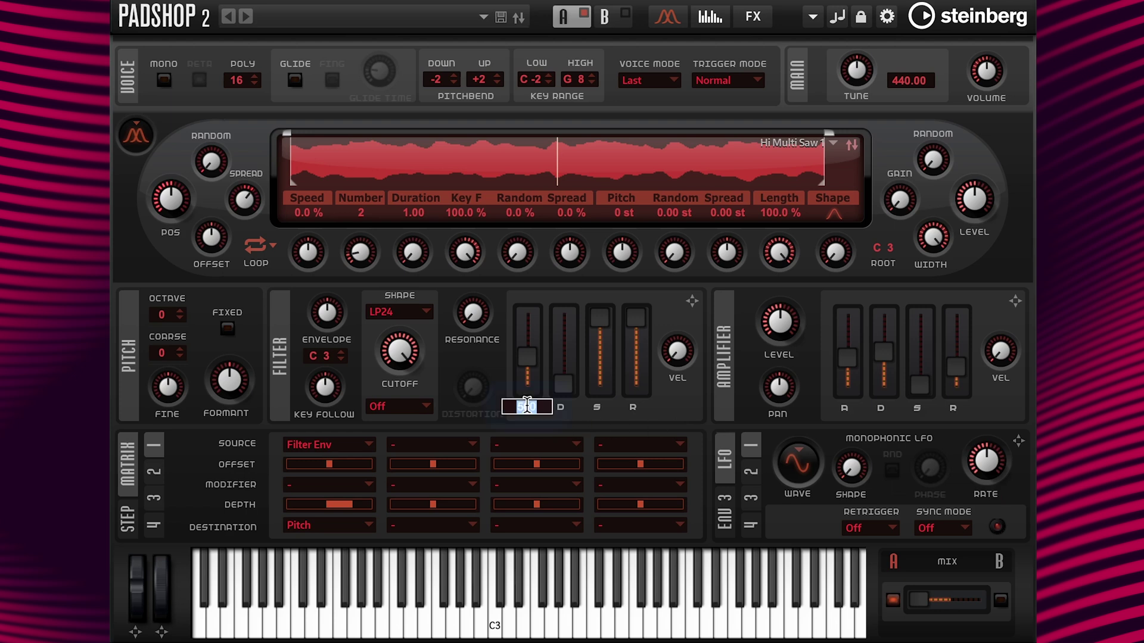
type("0")
key("Return")
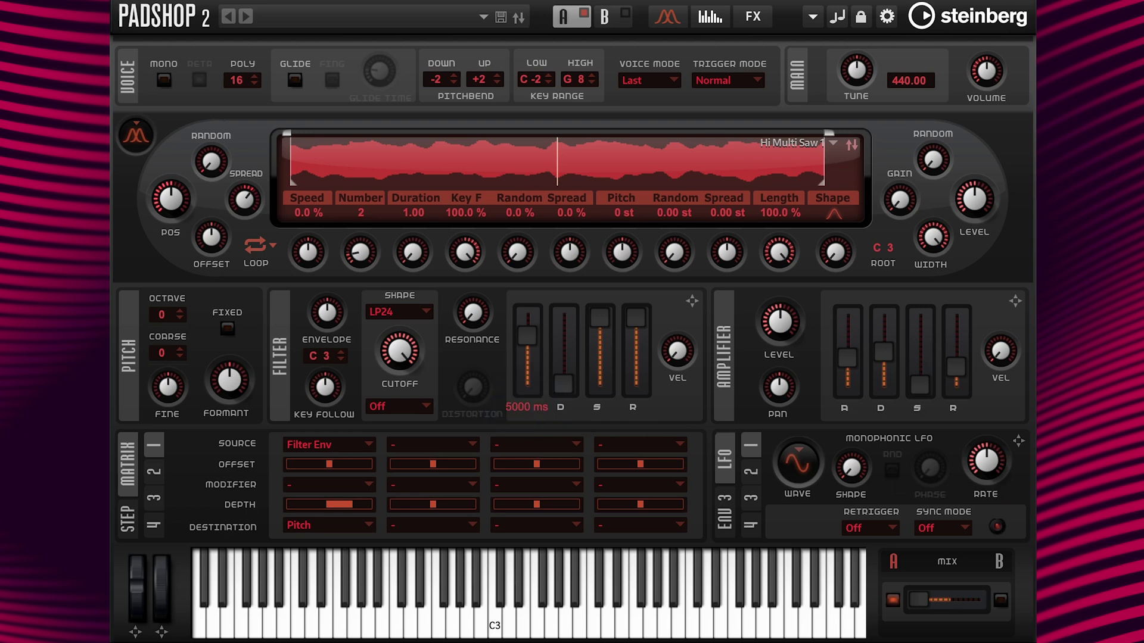
type("5000")
key("Return")
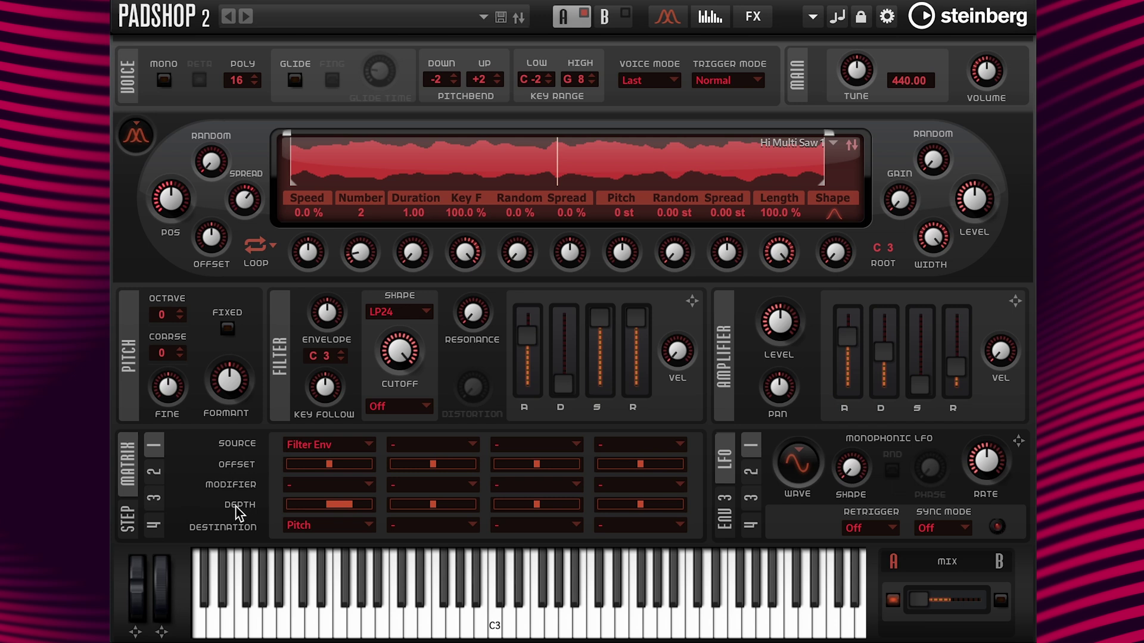
- Set the modulation depth of the Filter Env to Pitch routing to -12.00
mouse_move(337, 505)
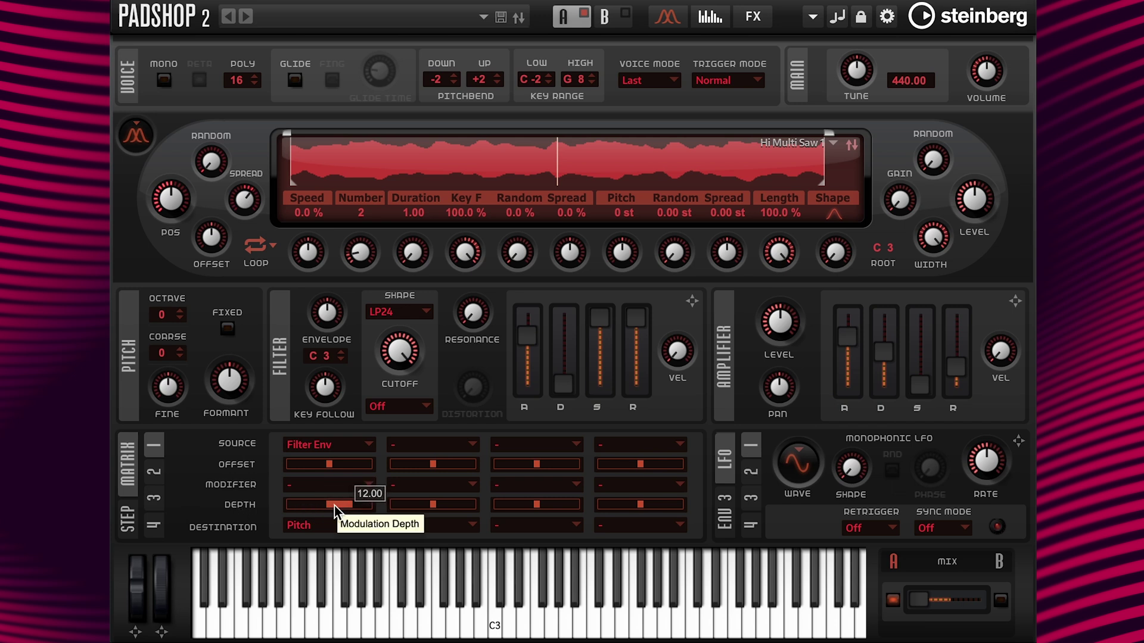
left_click_drag(334, 506, 308, 507)
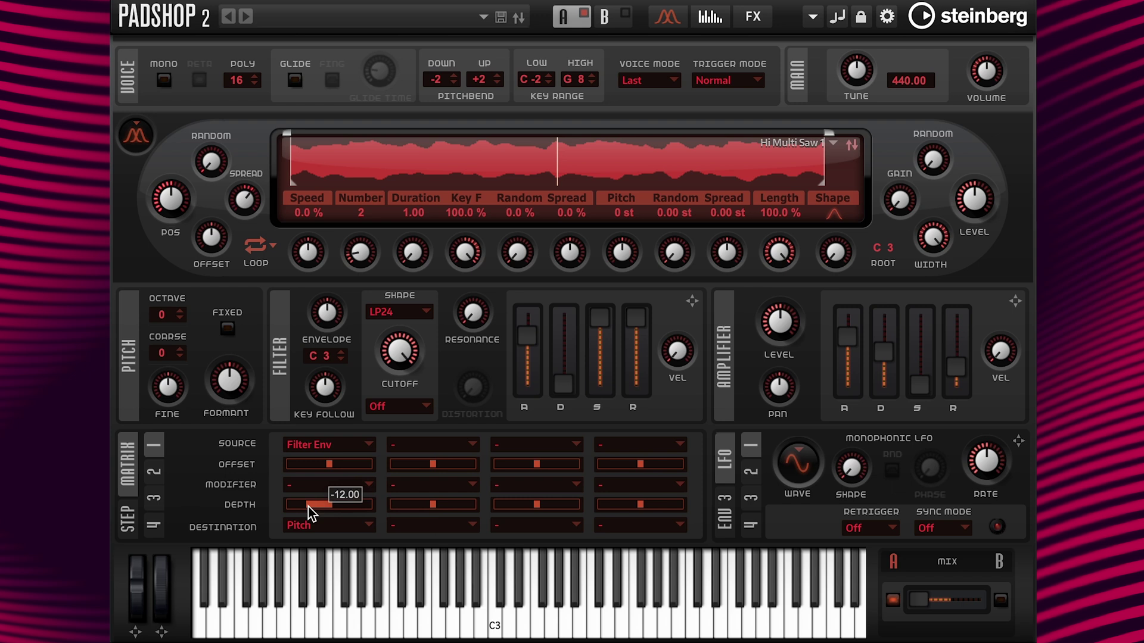
- Try a stronger negative modulation depth for the Filter Env to Pitch routing and return it to -12.00
left_click_drag(308, 506, 309, 506)
mouse_move(303, 505)
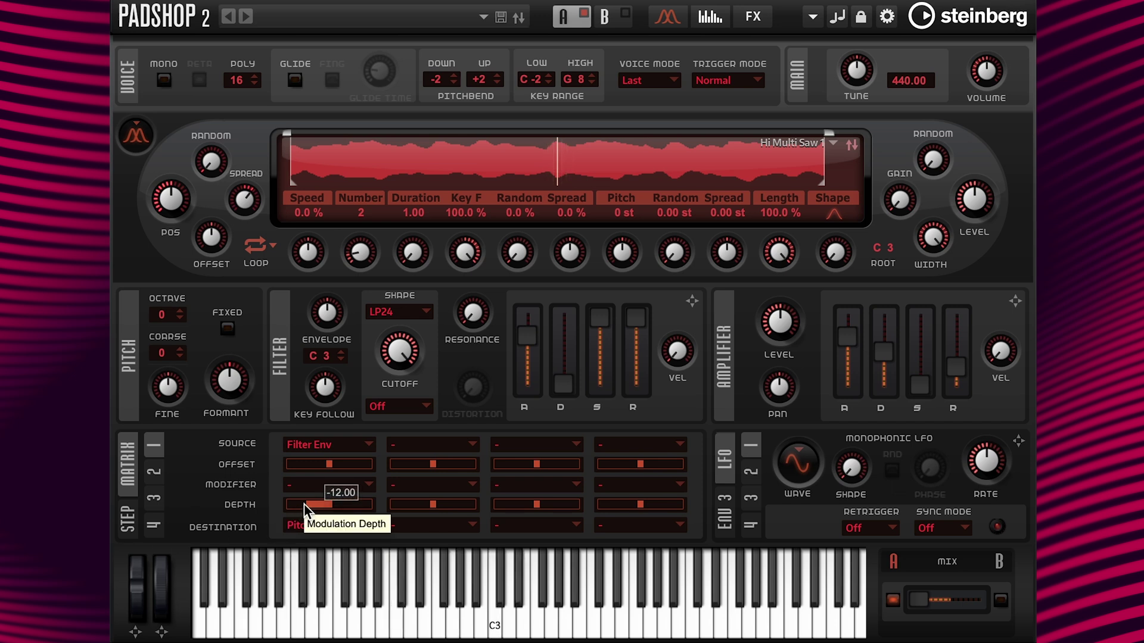
left_click_drag(303, 506, 300, 510)
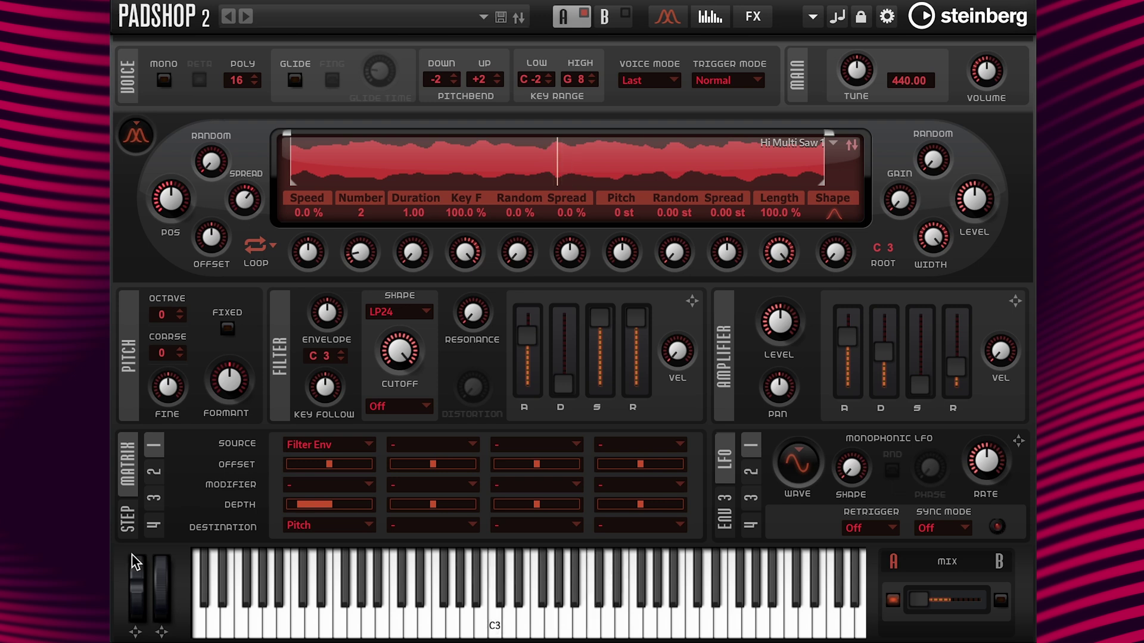
left_click_drag(294, 506, 309, 504)
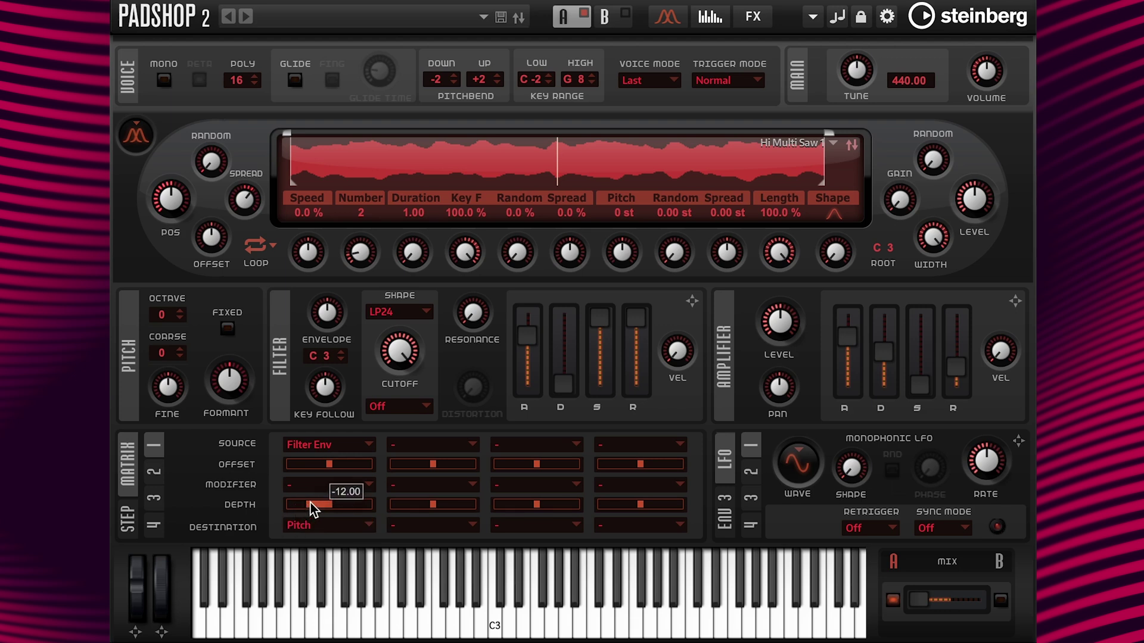
- Enable the Delay effect and load its Slow Fade Away preset
left_click(739, 21)
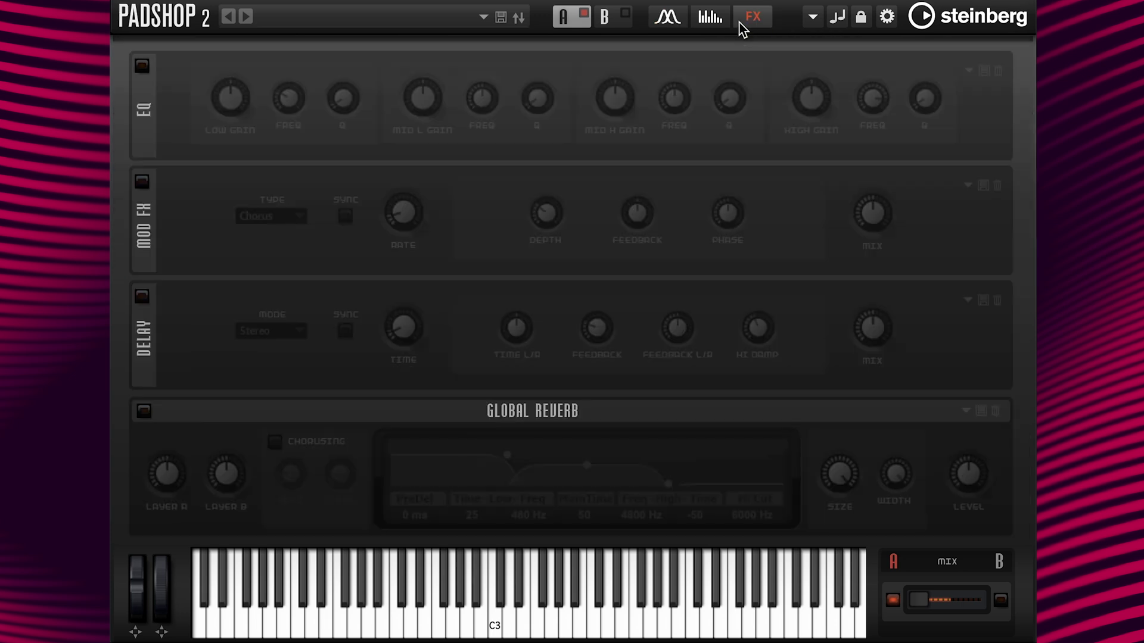
left_click(142, 297)
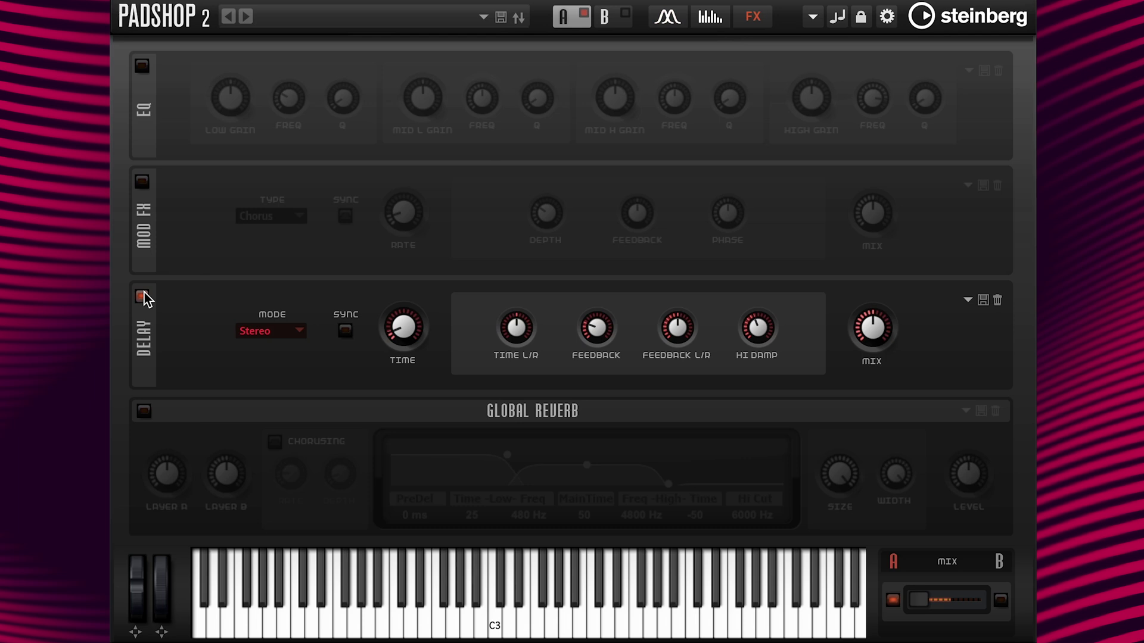
left_click(967, 301)
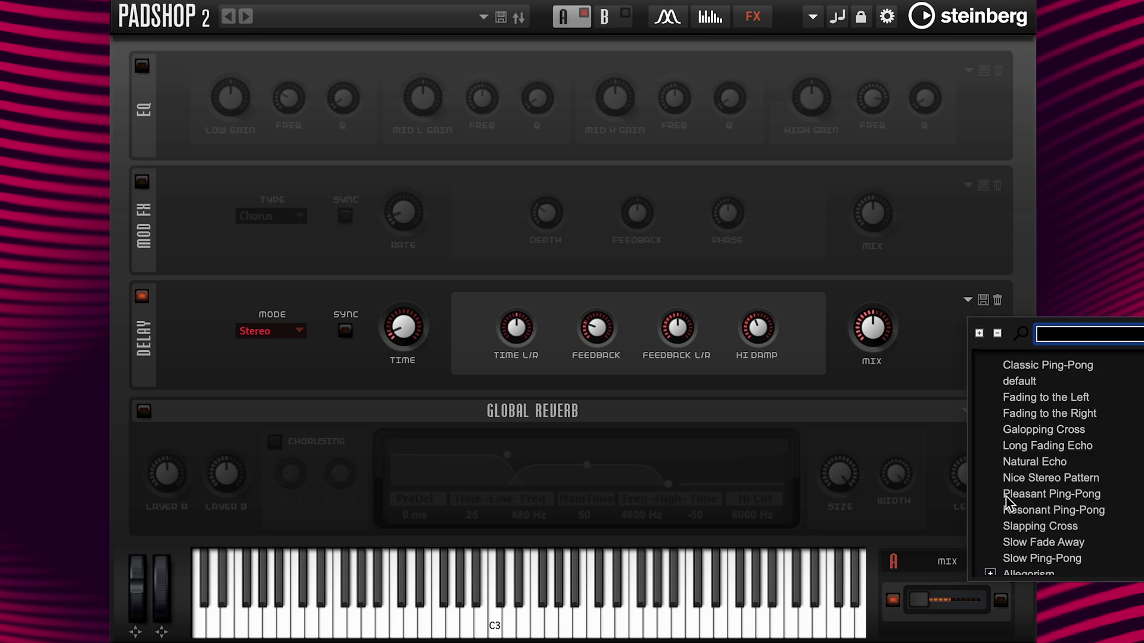
left_click(1015, 541)
- Set the delay's mix to 12.5 and its feedback to 12%
left_click(870, 361)
type("12.5")
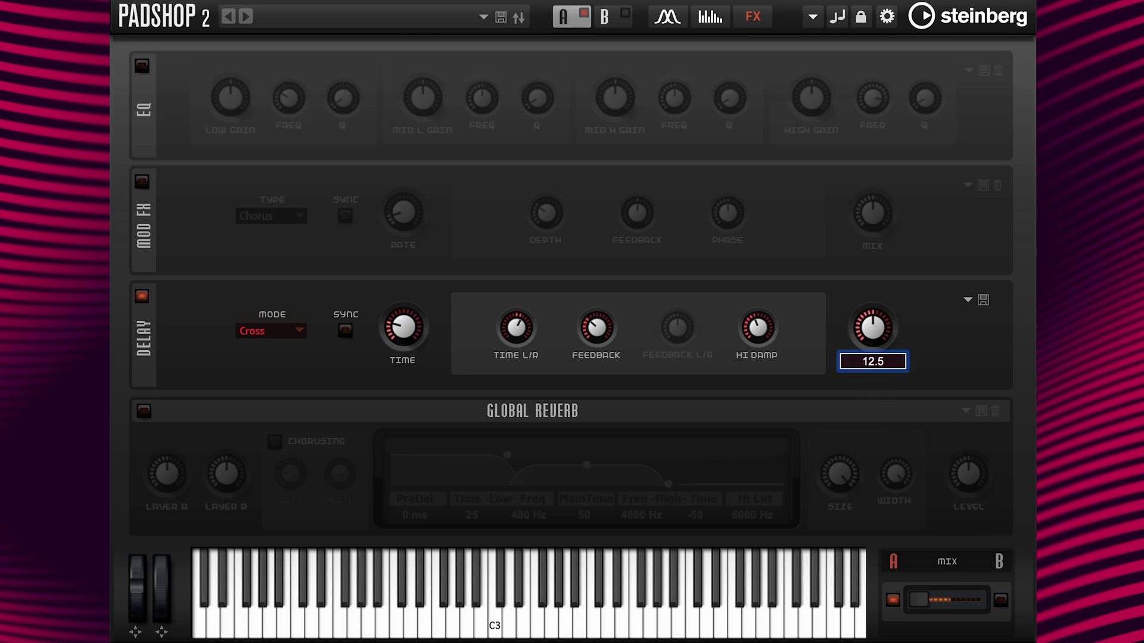
key("Return")
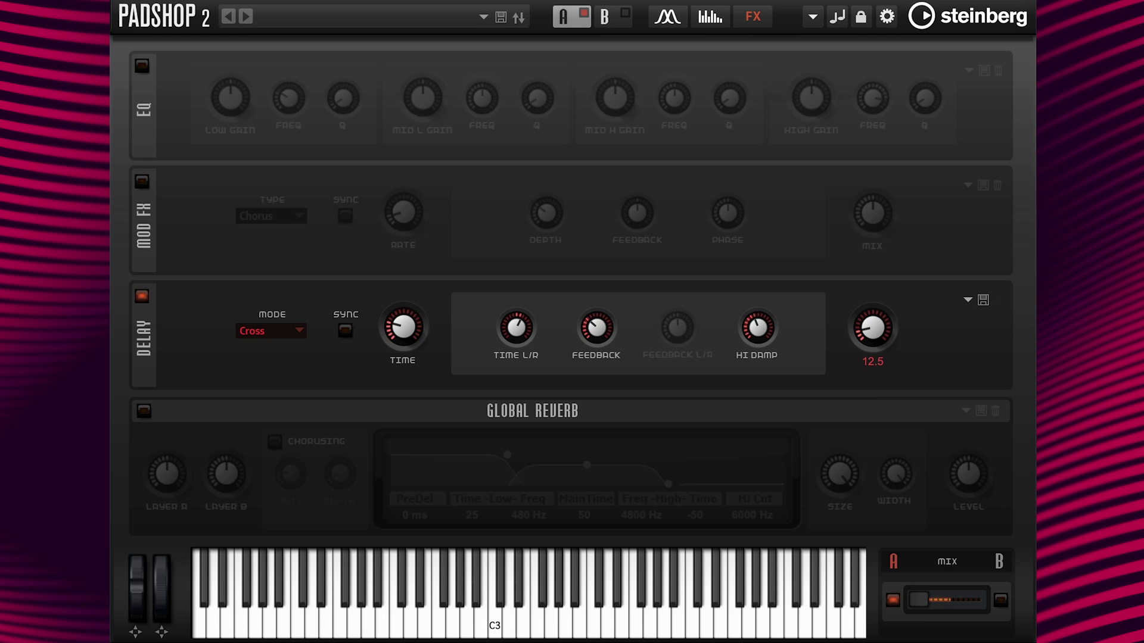
double_click(603, 356)
type("12")
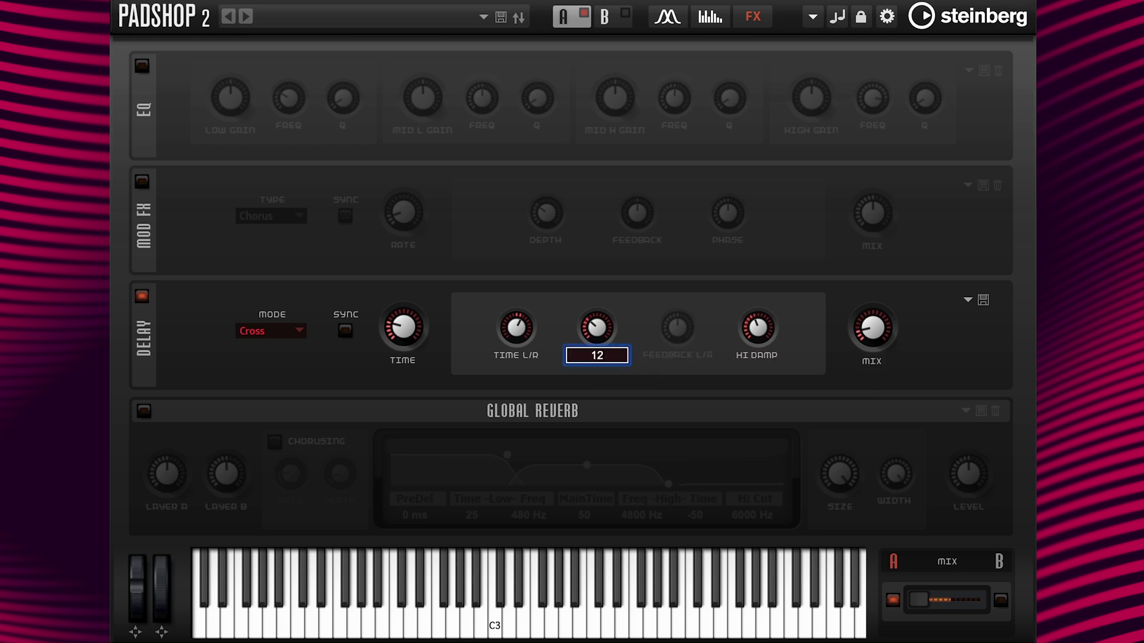
key("Return")
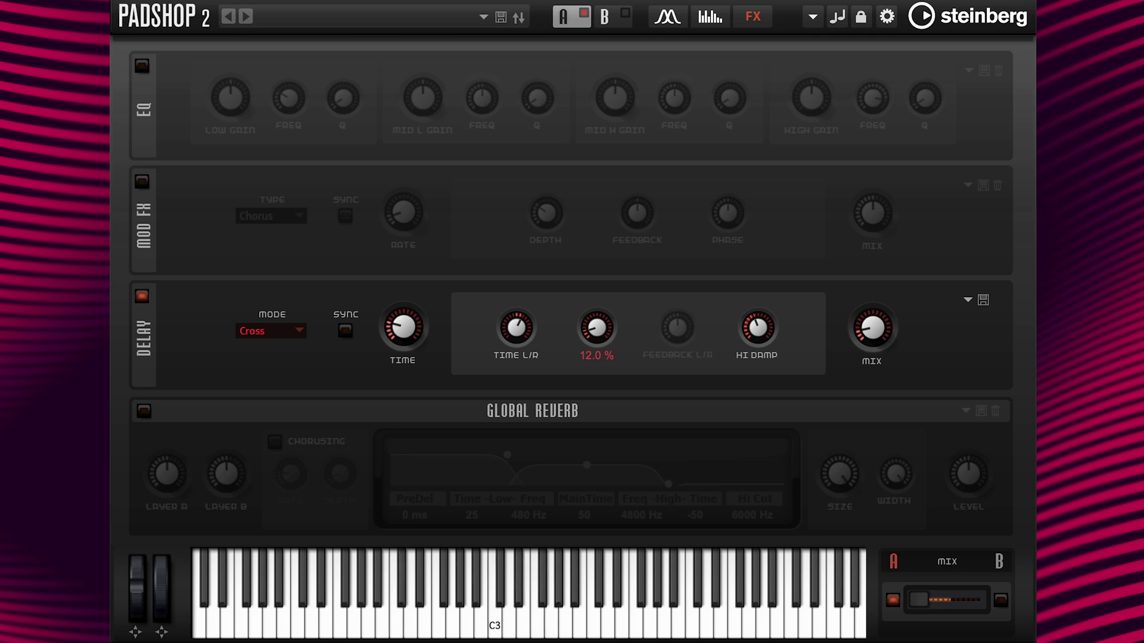
- Enable the Global Reverb and set its level to -4 dB
left_click(143, 410)
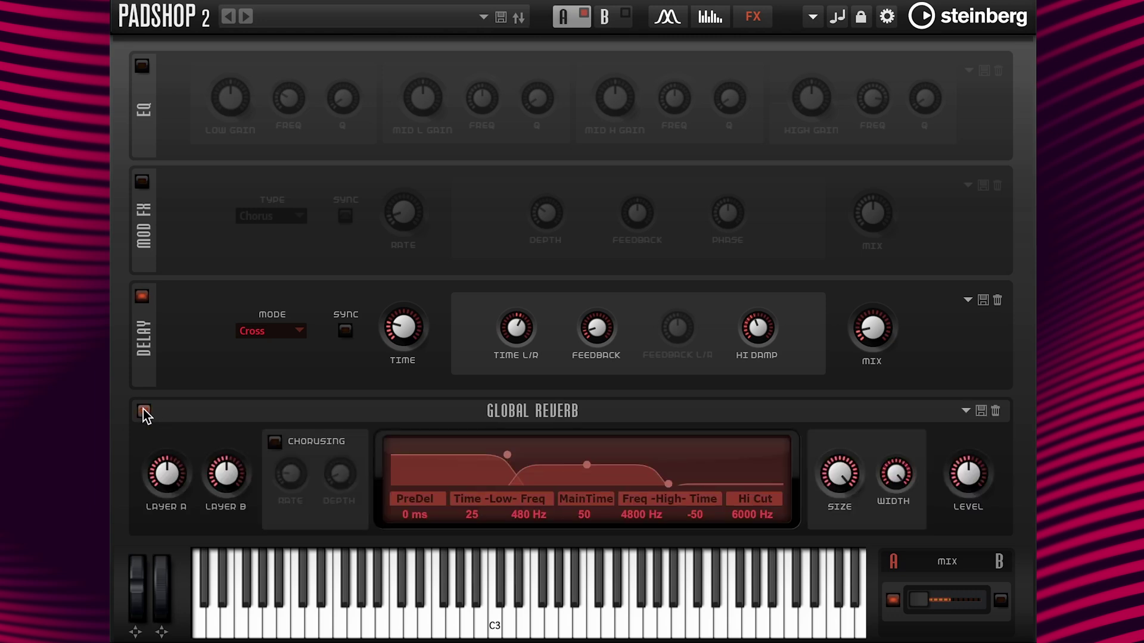
double_click(966, 507)
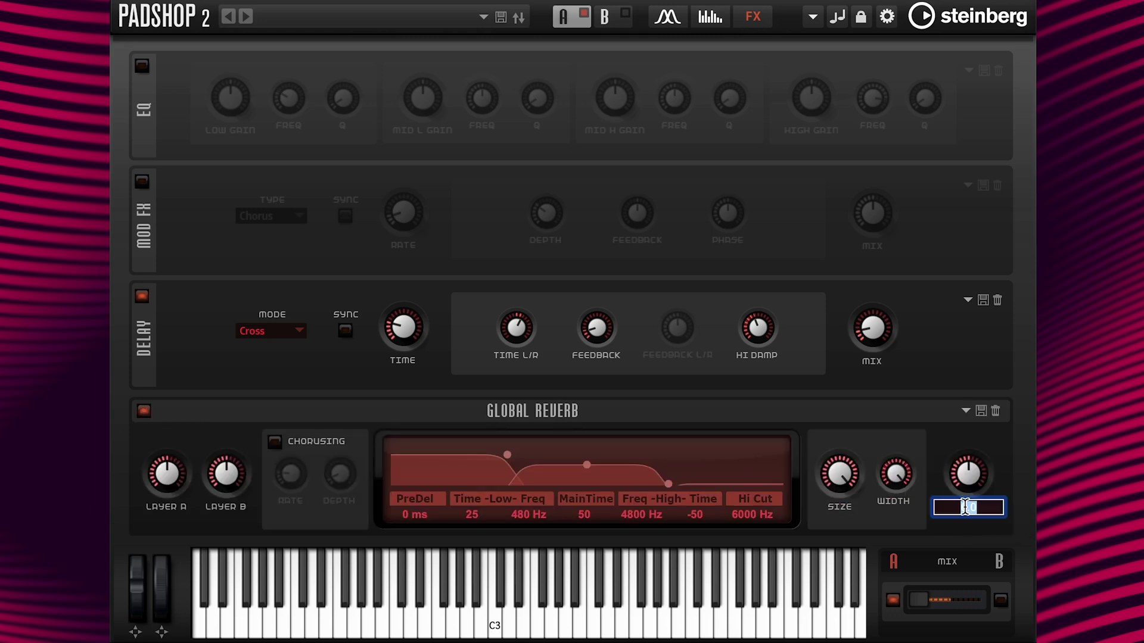
type("-4")
key("Return")
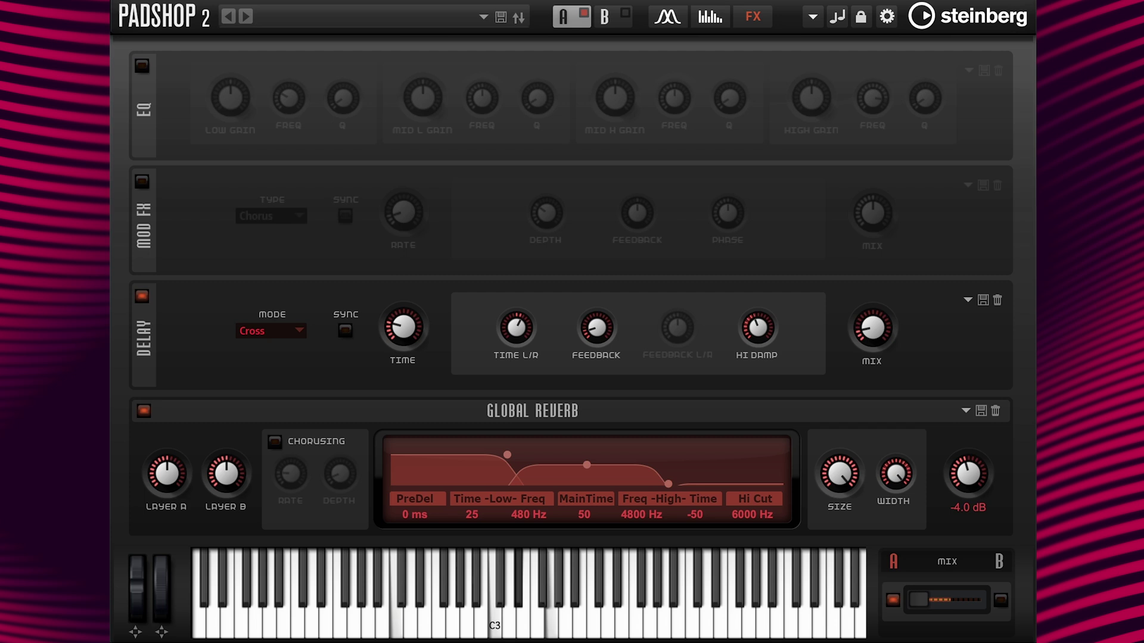
- Set the modulation depth of the Filter Env to Pitch routing to 12.00 and the pitch octave to -1
left_click(667, 18)
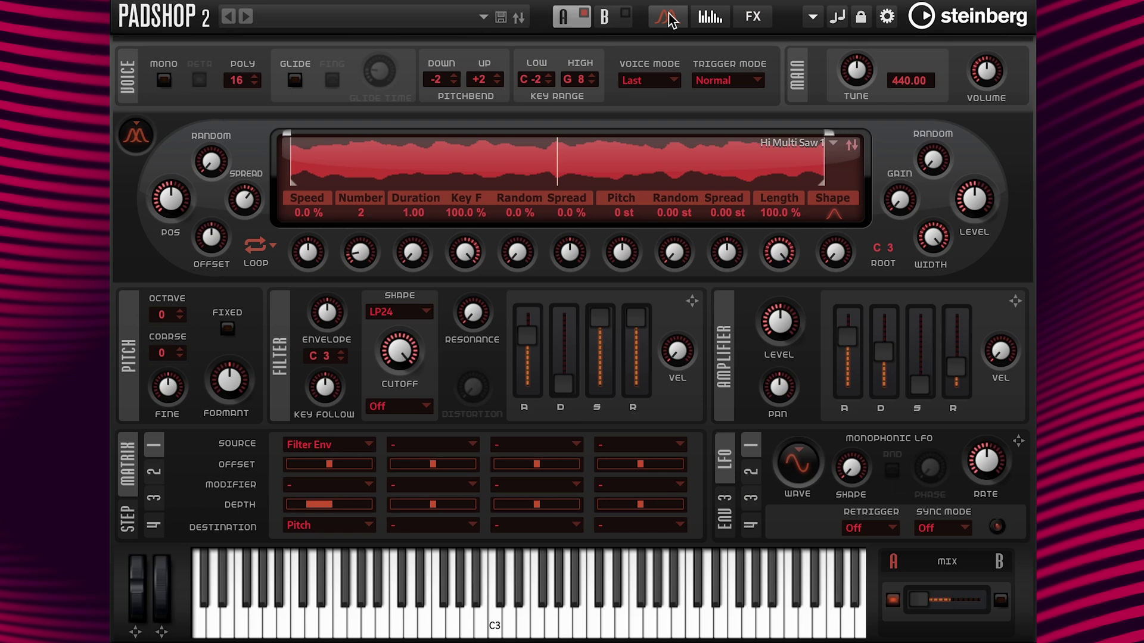
mouse_move(306, 508)
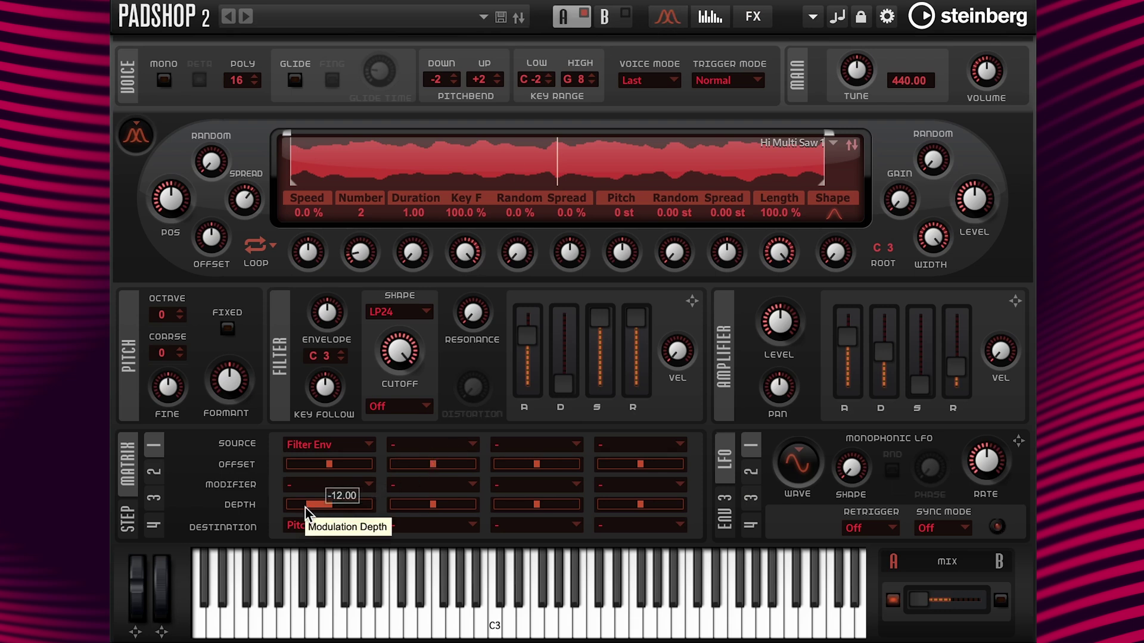
left_click_drag(332, 508, 348, 506)
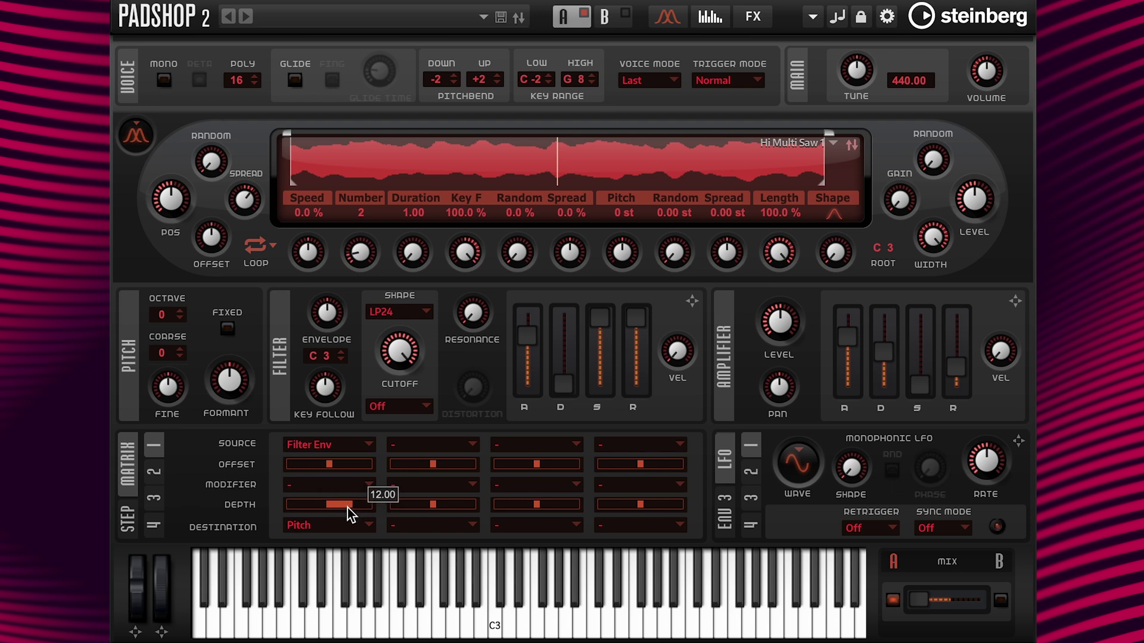
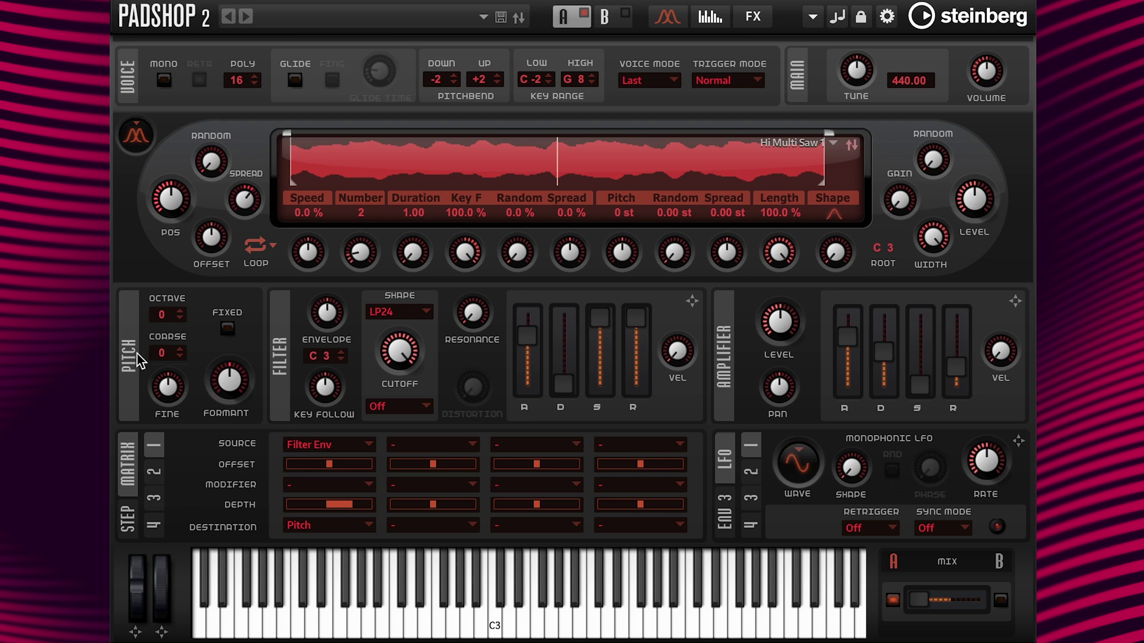
left_click(181, 317)
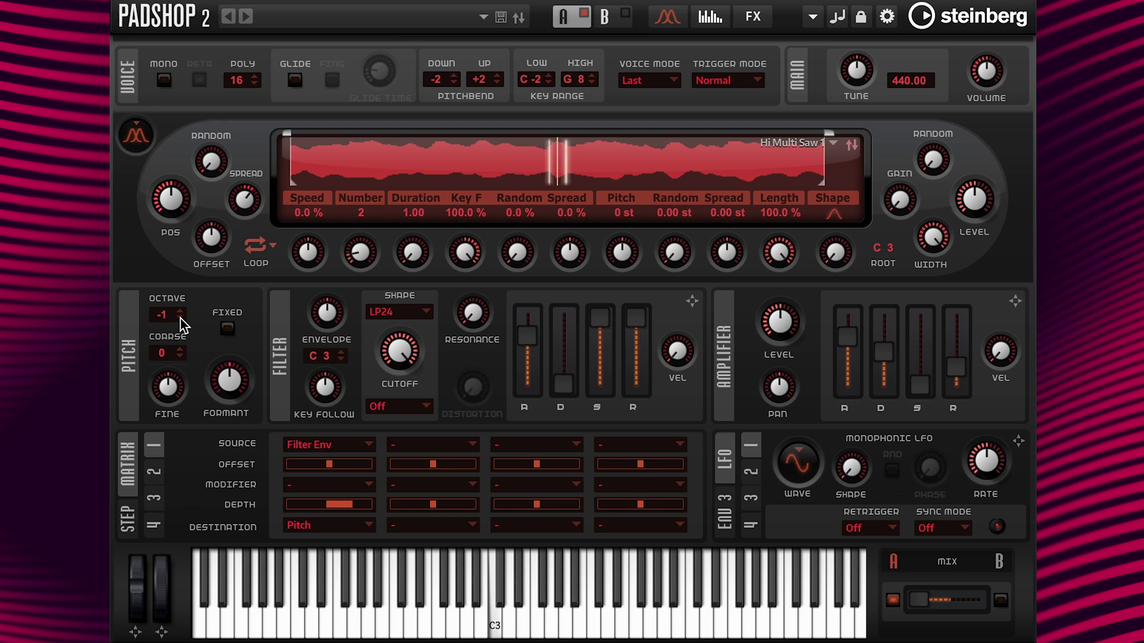
left_click(180, 313)
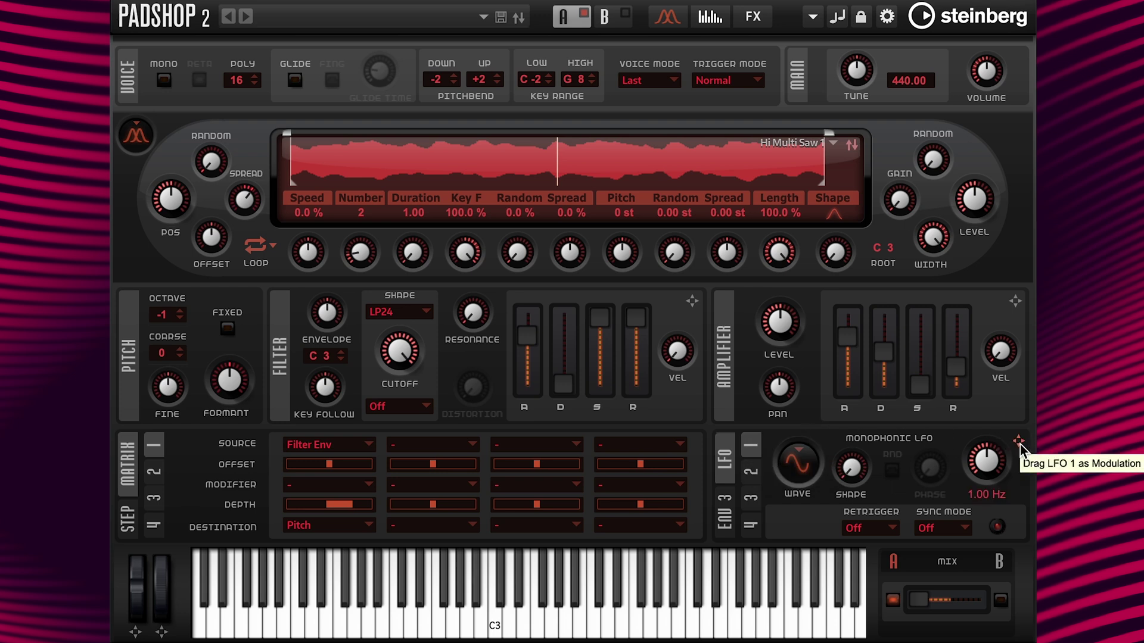
- Route LFO 1 to the amplifier pan and sync the LFO to tempo at a rate of 1/8
left_click_drag(1020, 444, 767, 386)
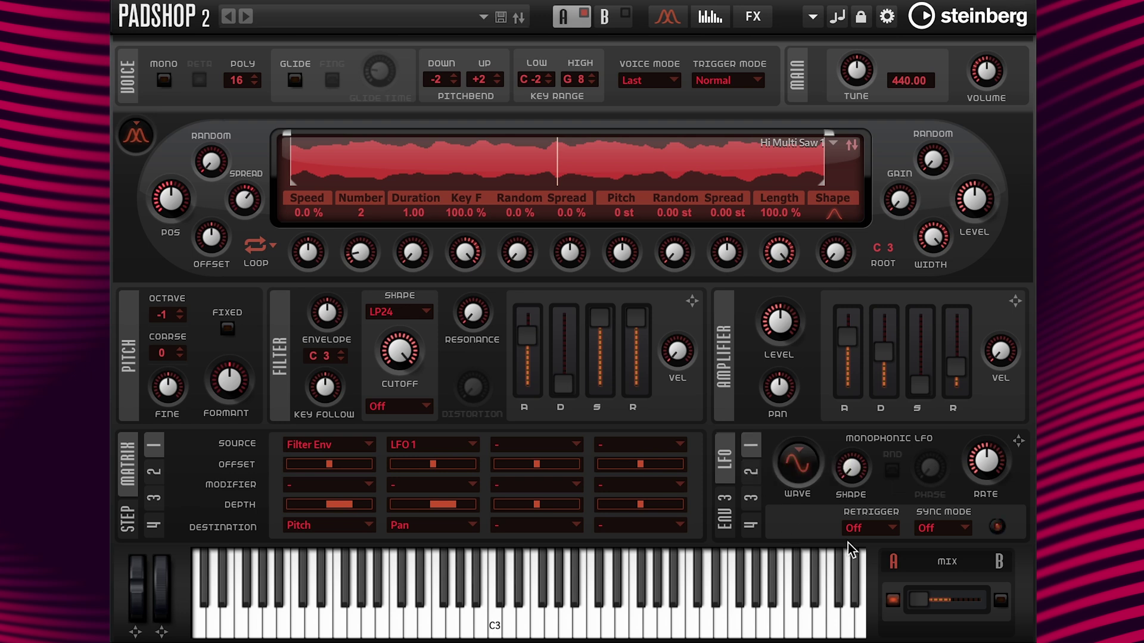
left_click(966, 529)
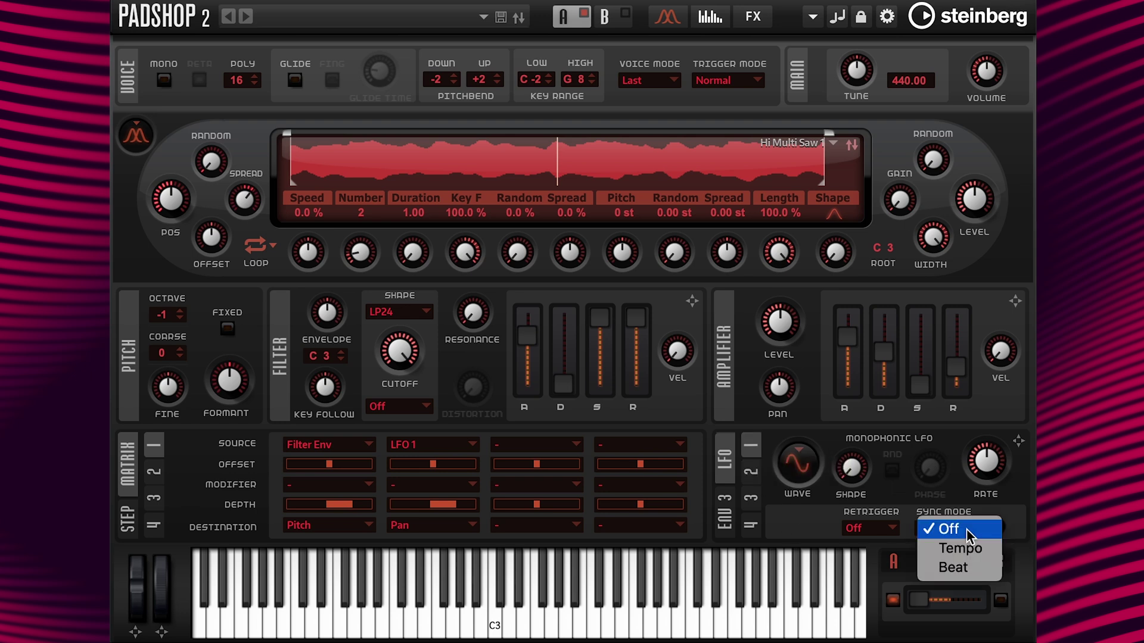
left_click(966, 543)
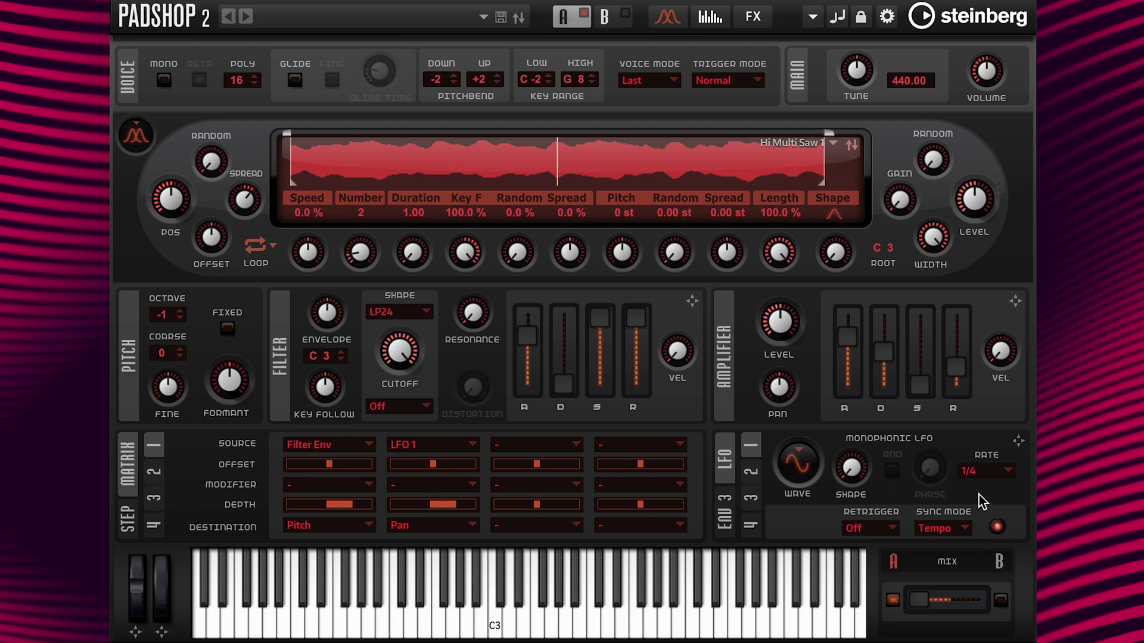
left_click(1001, 471)
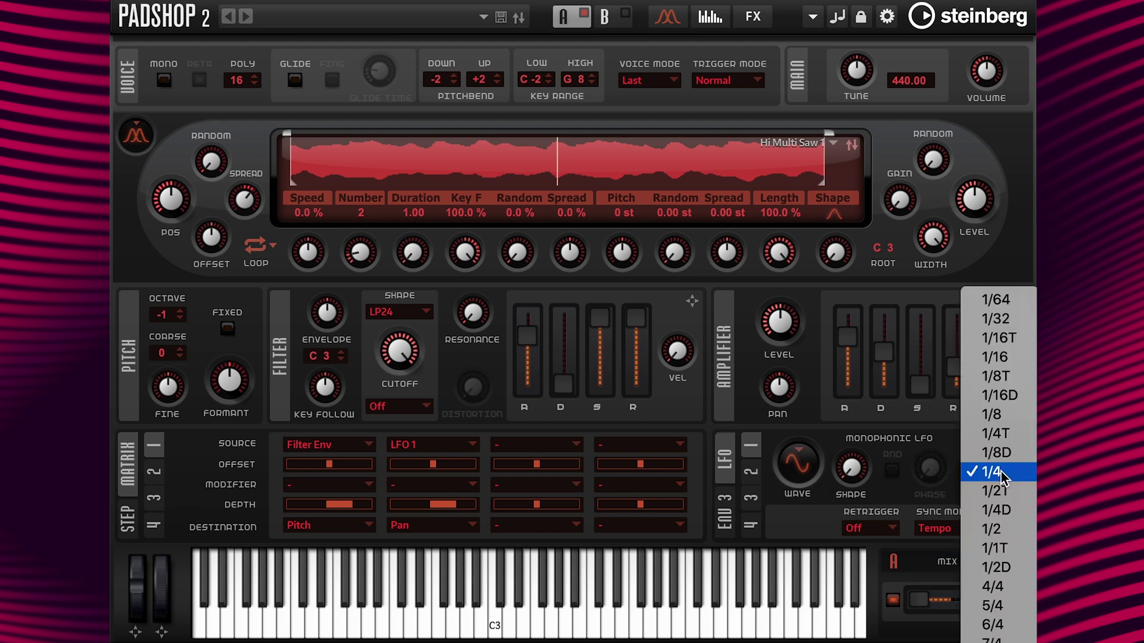
left_click(1002, 417)
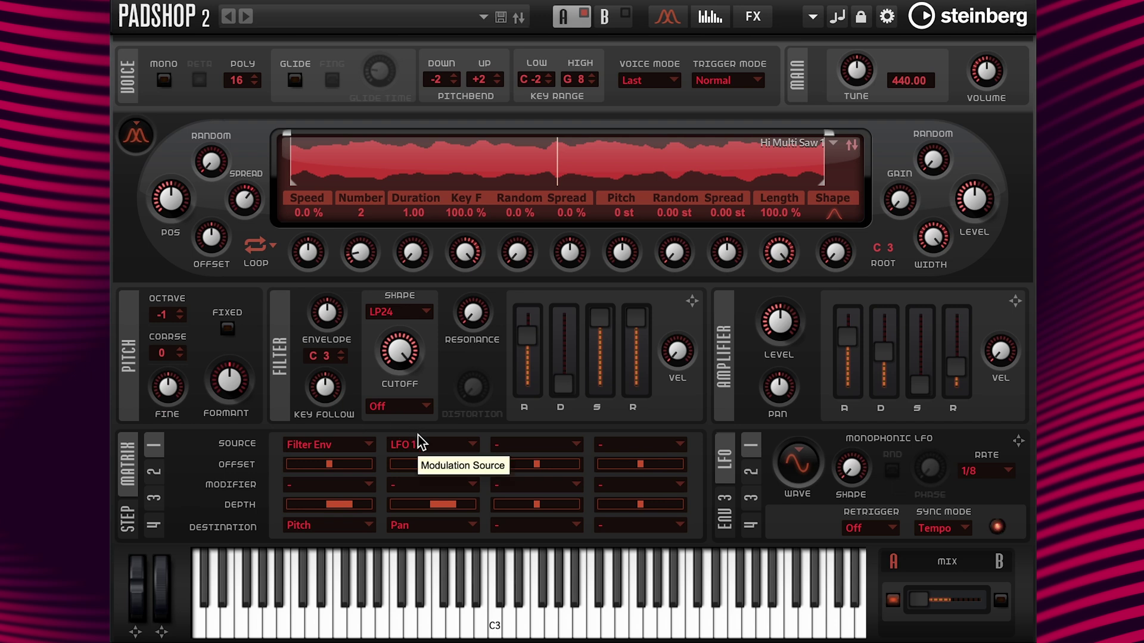
- Assign Aftertouch as the modifier of the LFO 1 to Pan routing
left_click(425, 495)
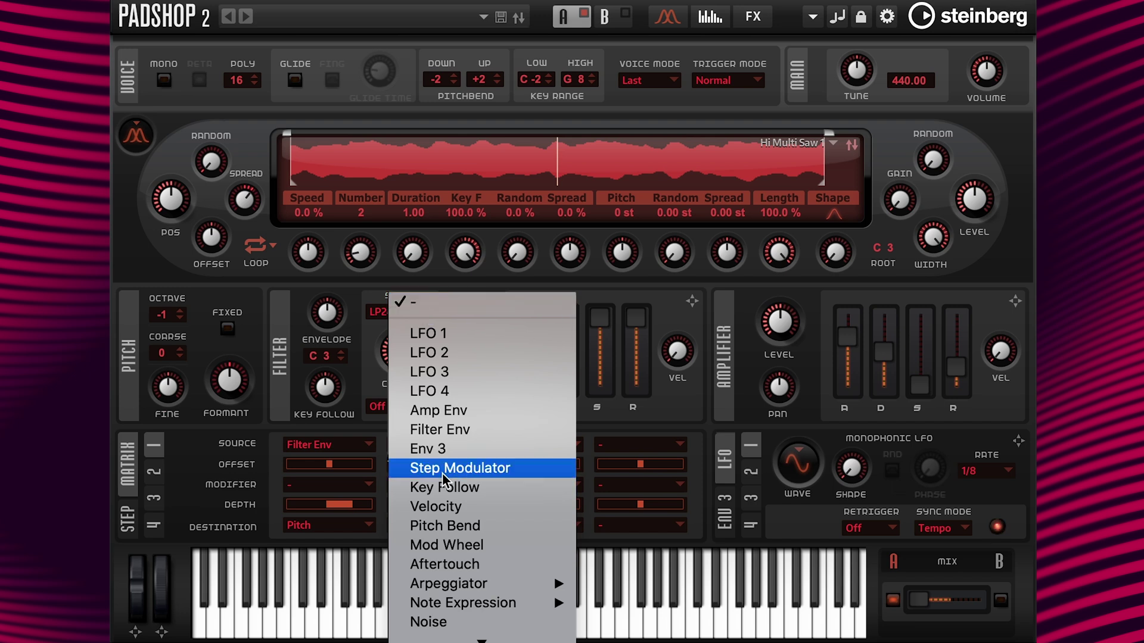
left_click(447, 564)
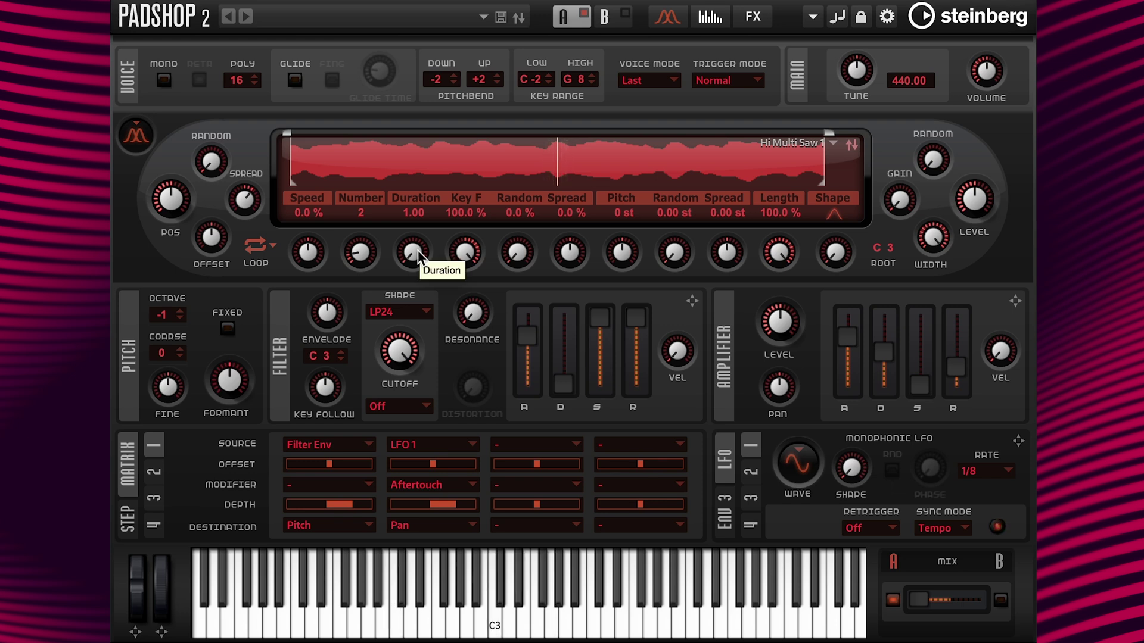
- Set the grain duration to 250 and the number of grains to 4
double_click(413, 213)
type("250")
key("Return")
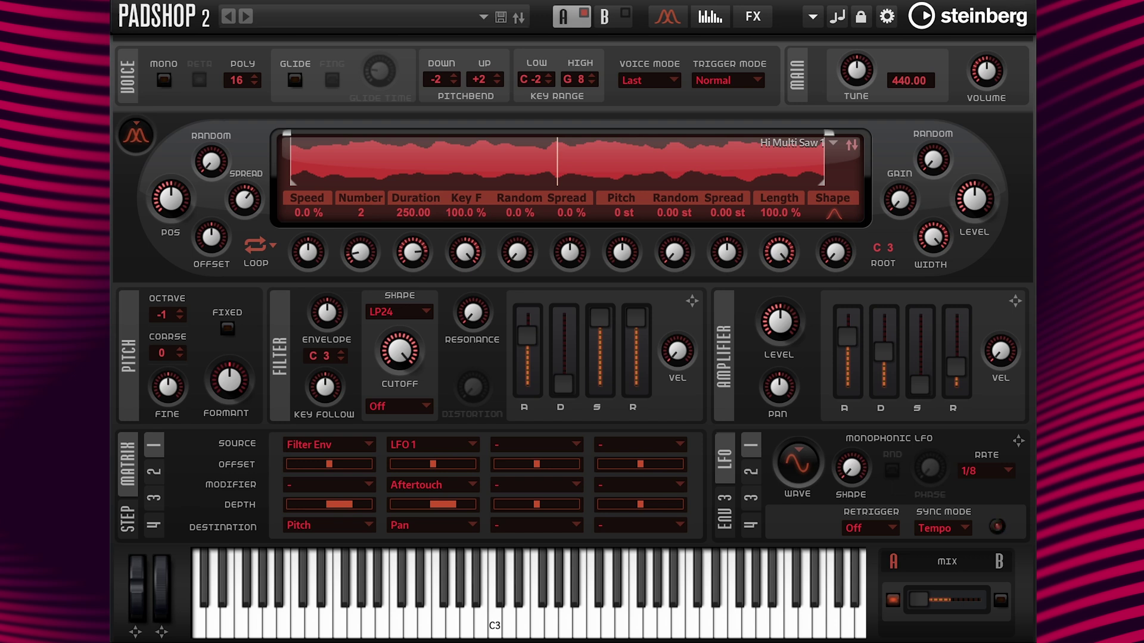
left_click(360, 214)
type("4")
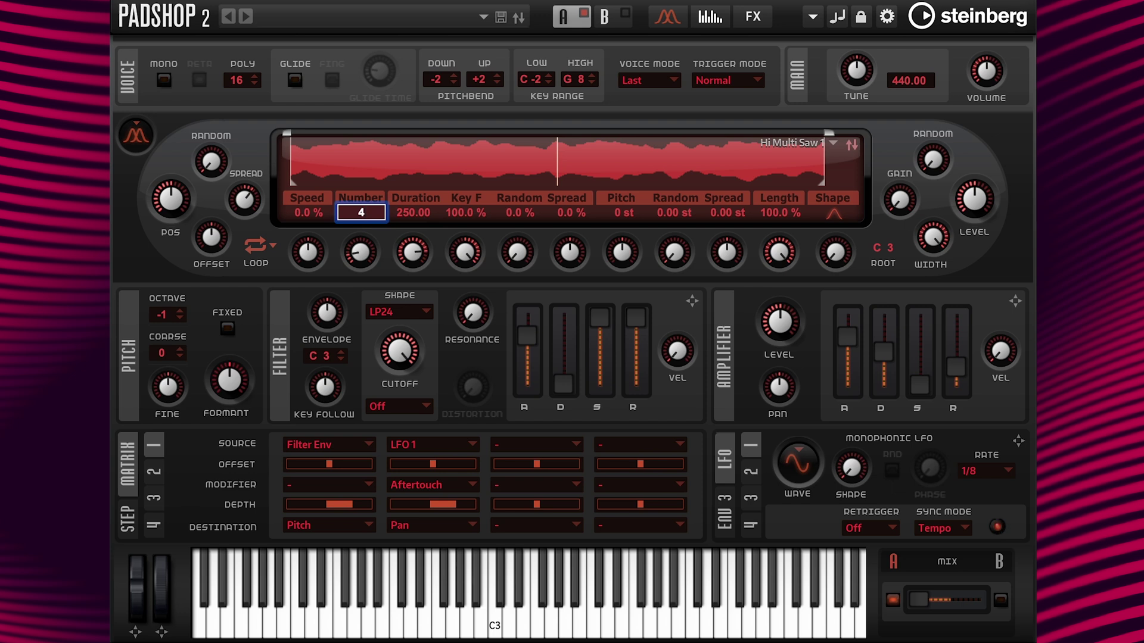
key("Return")
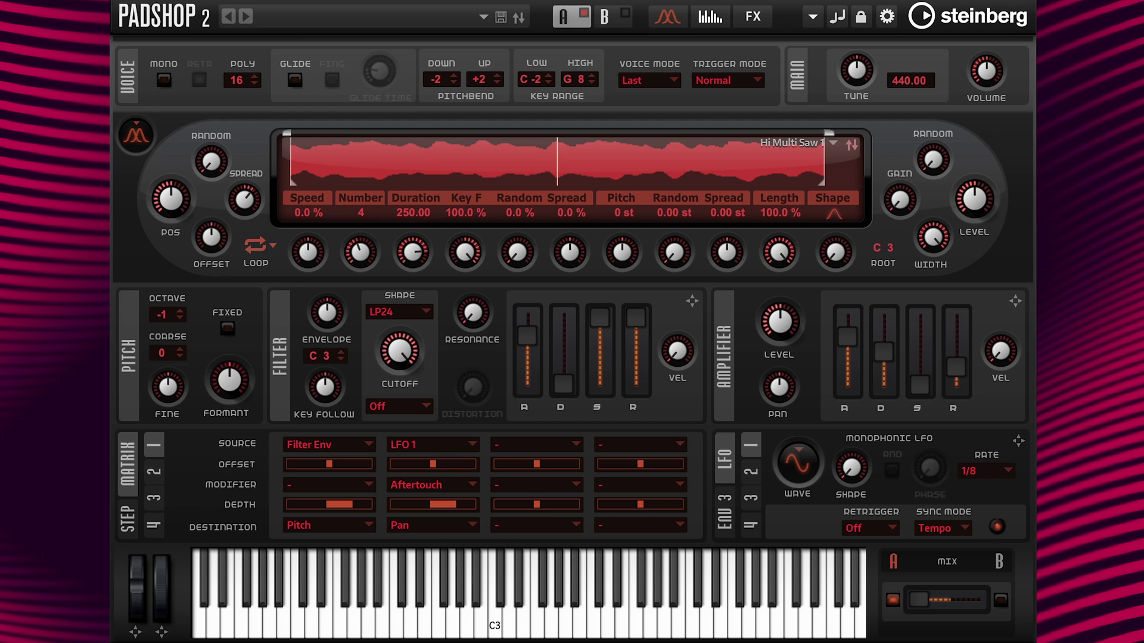
- Set the grain position spread to 50%
mouse_move(238, 201)
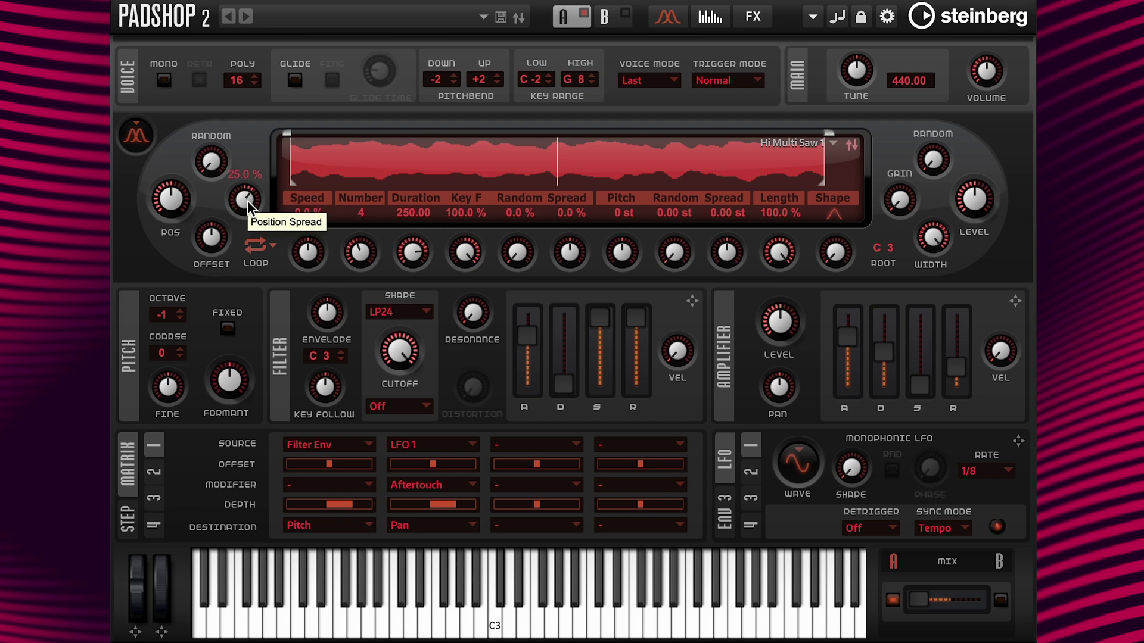
double_click(240, 176)
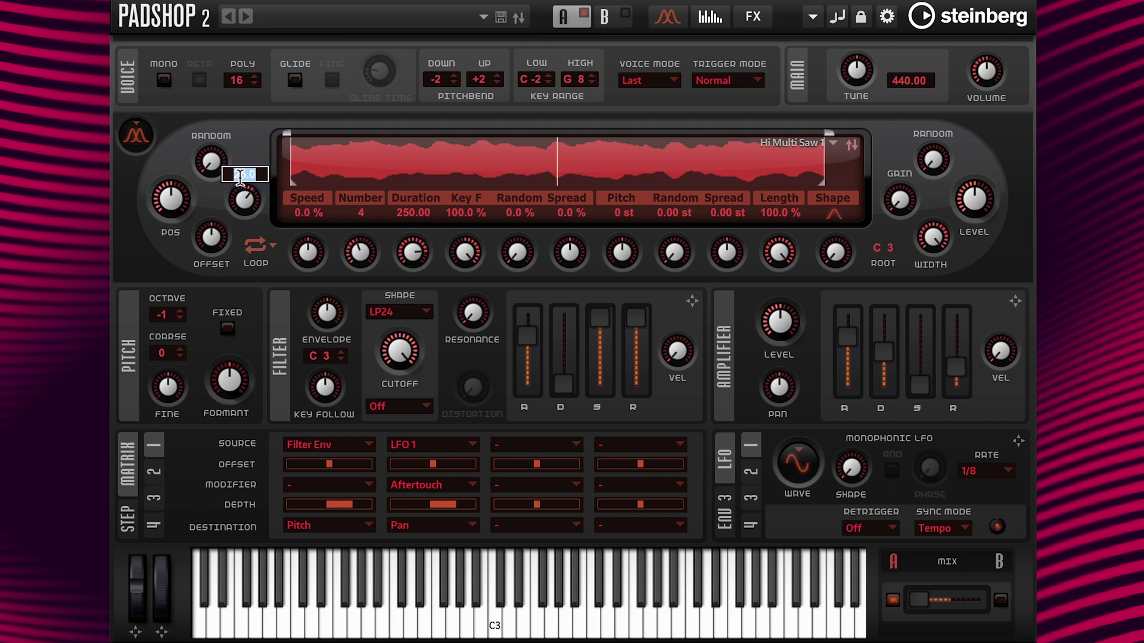
type("50")
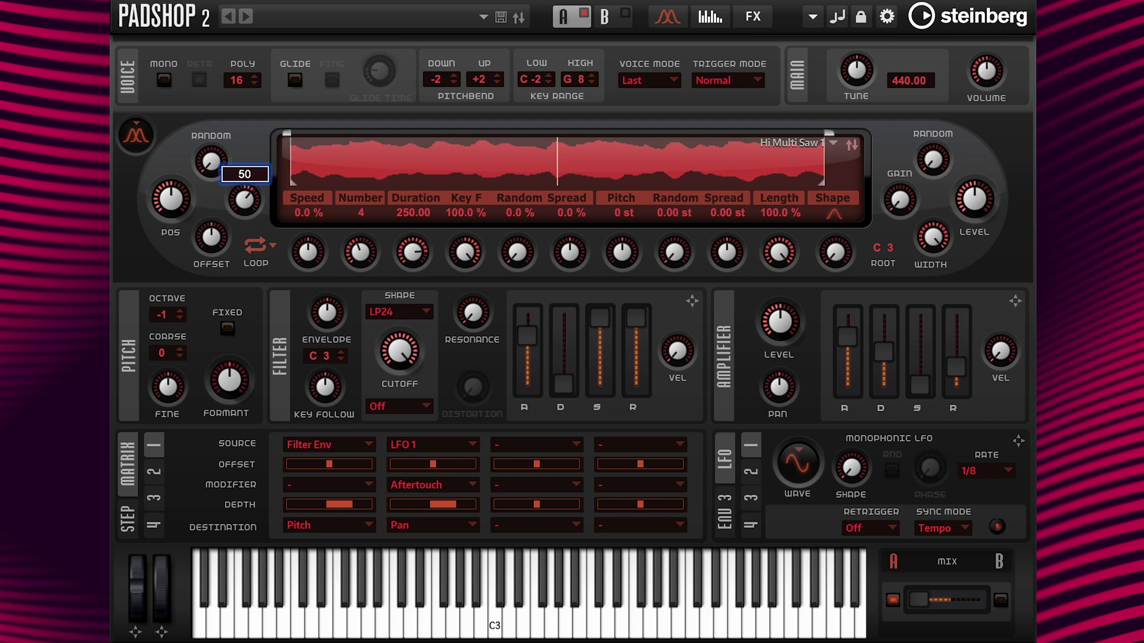
key("Return")
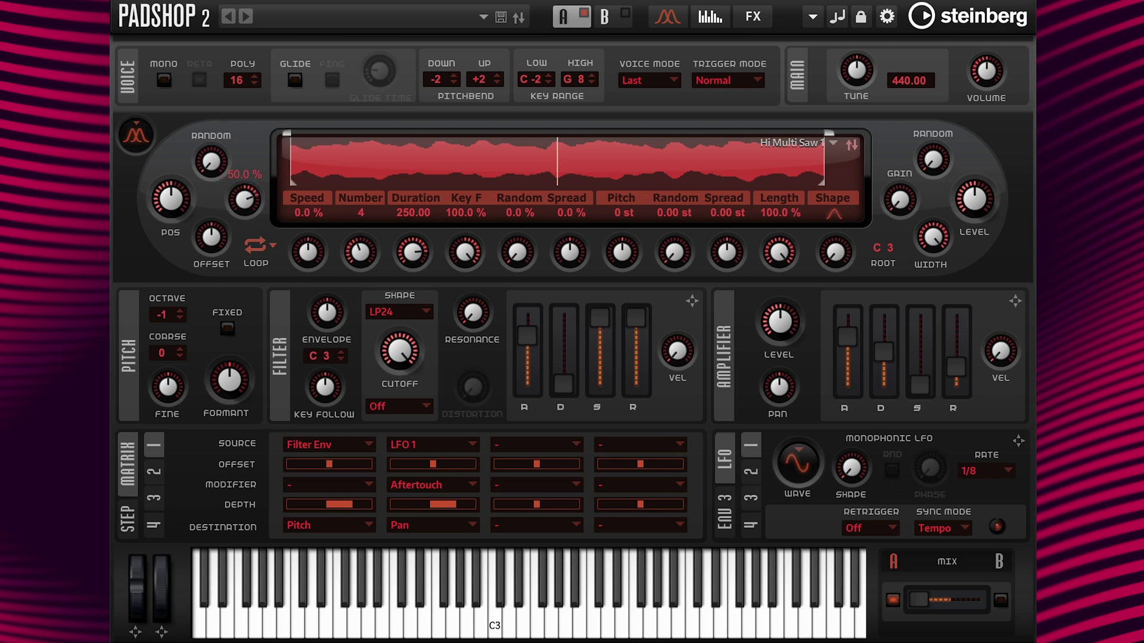
- Set the random grain position to 12%
mouse_move(214, 162)
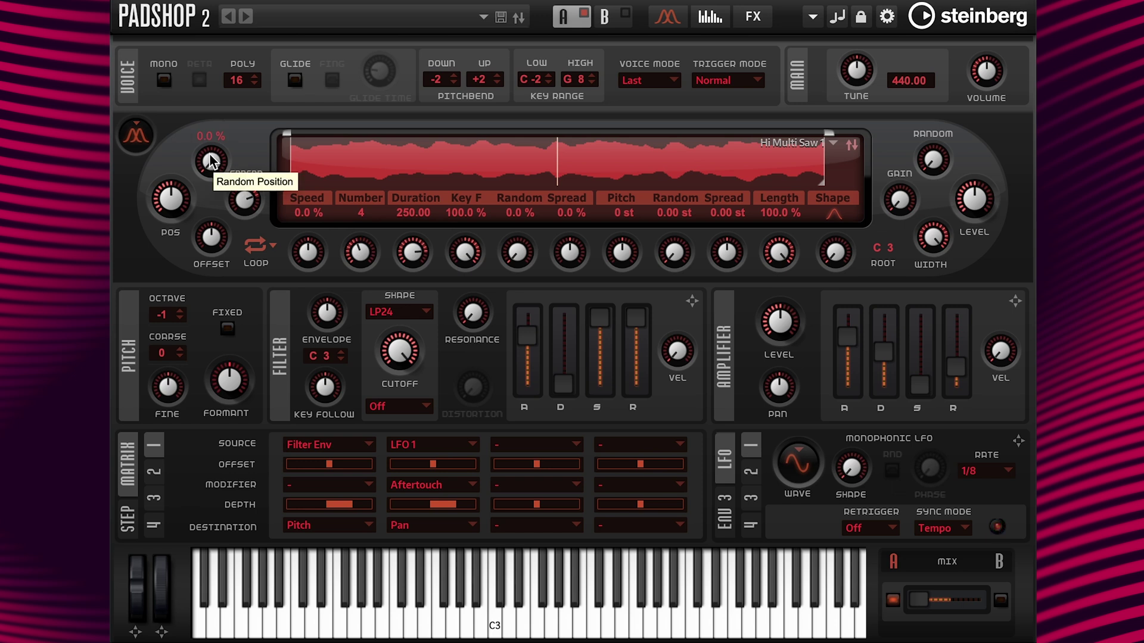
double_click(205, 140)
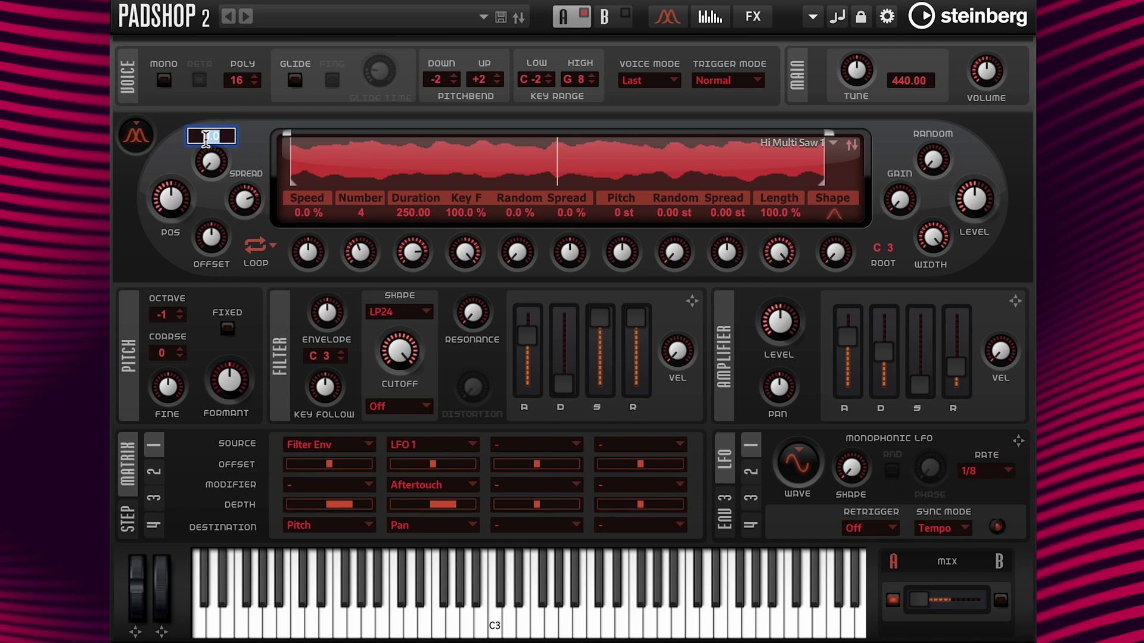
type("12")
key("Return")
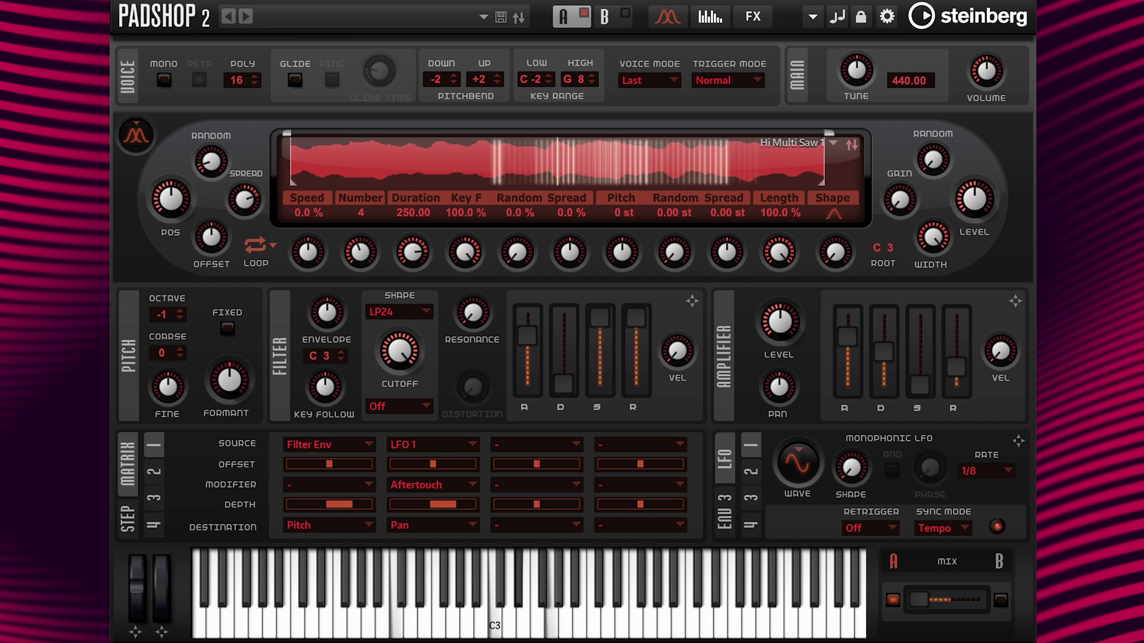
- Set the attack time of both the filter envelope and the amplifier envelope to 7500 ms
mouse_move(524, 410)
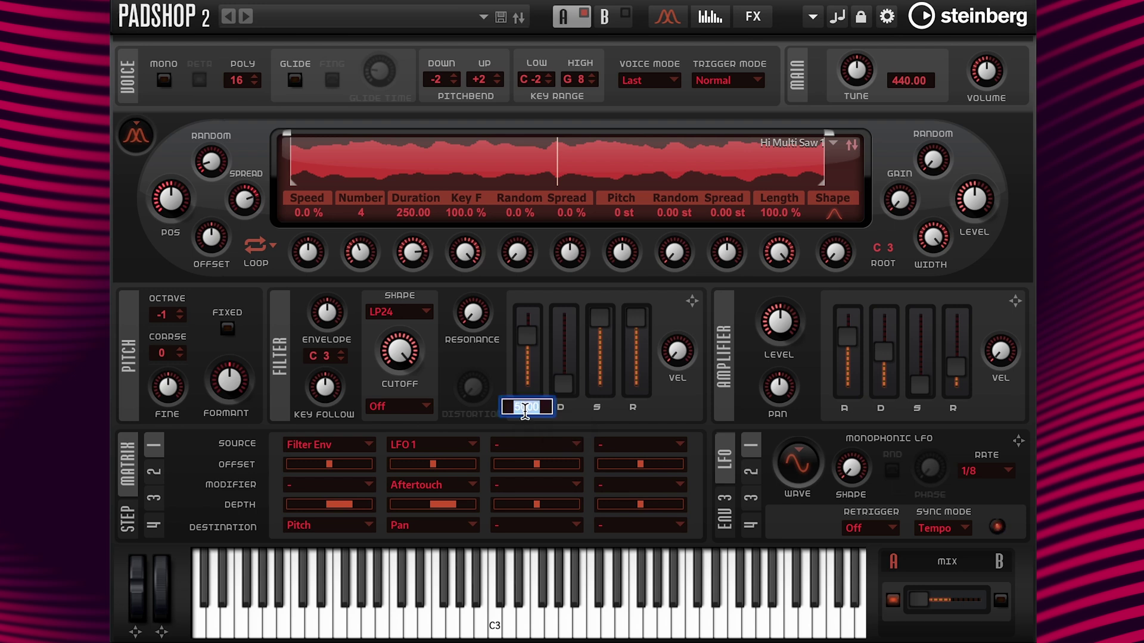
type("7500")
key("Return")
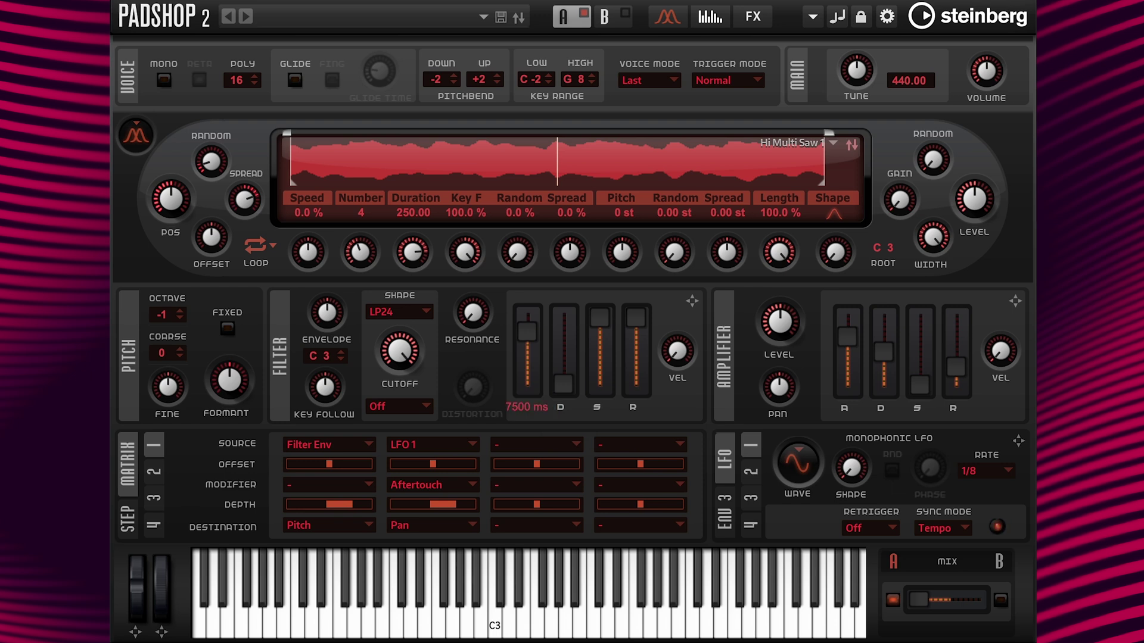
double_click(848, 409)
type("7500")
key("Return")
- Raise the modulation depth of the Filter Env to Pitch routing to 24 and reverse it to -24
mouse_move(355, 504)
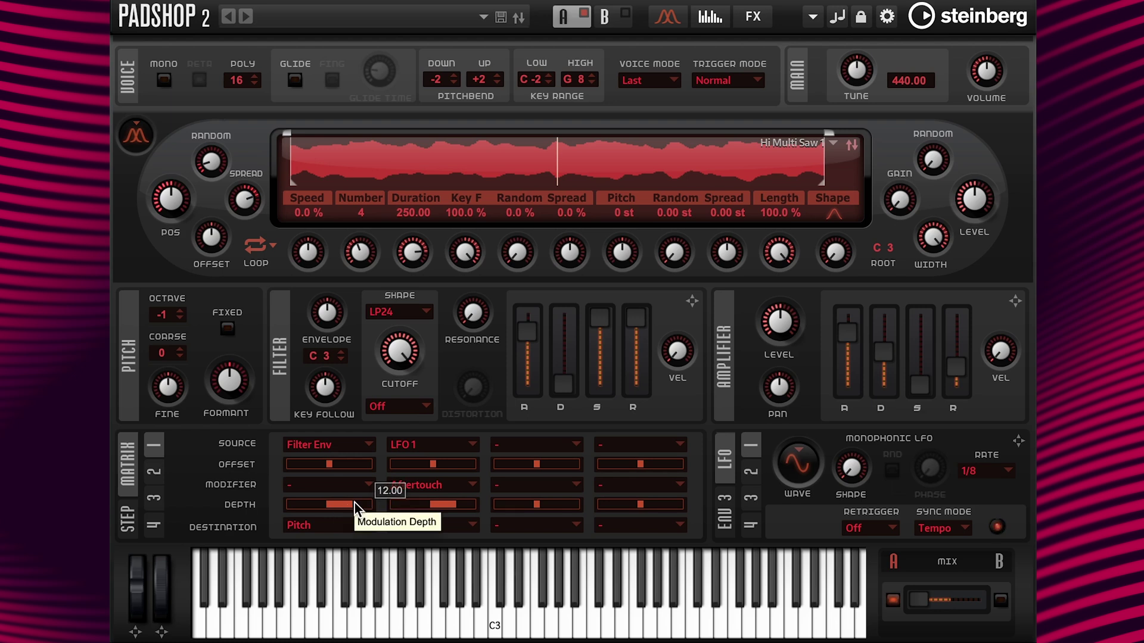
left_click_drag(355, 504, 358, 510)
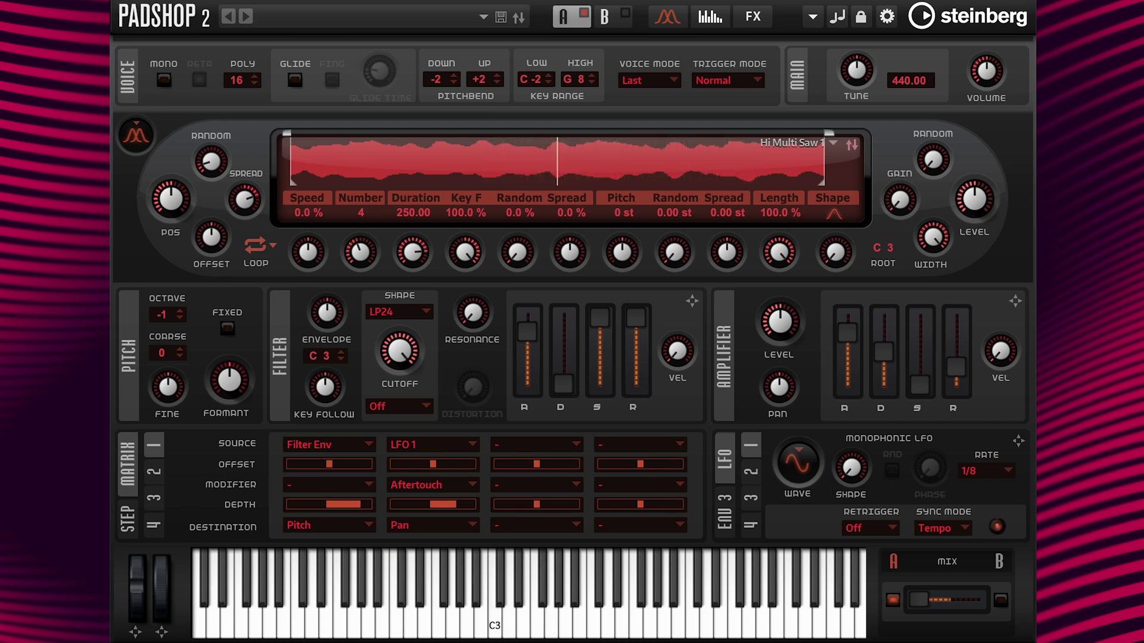
mouse_move(342, 506)
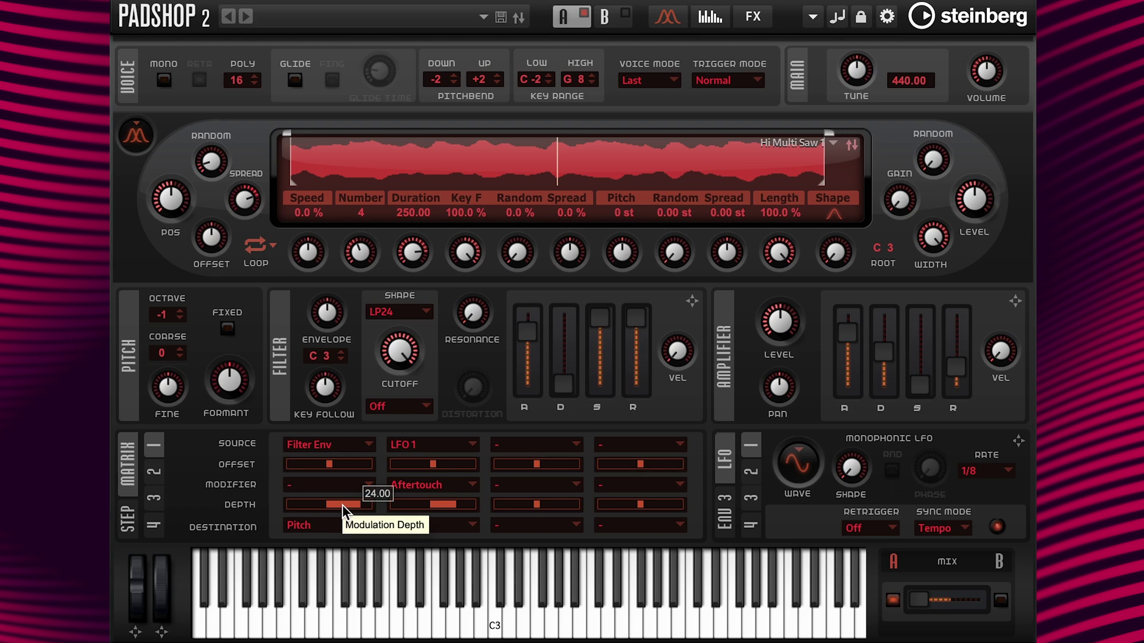
left_click_drag(319, 506, 299, 508)
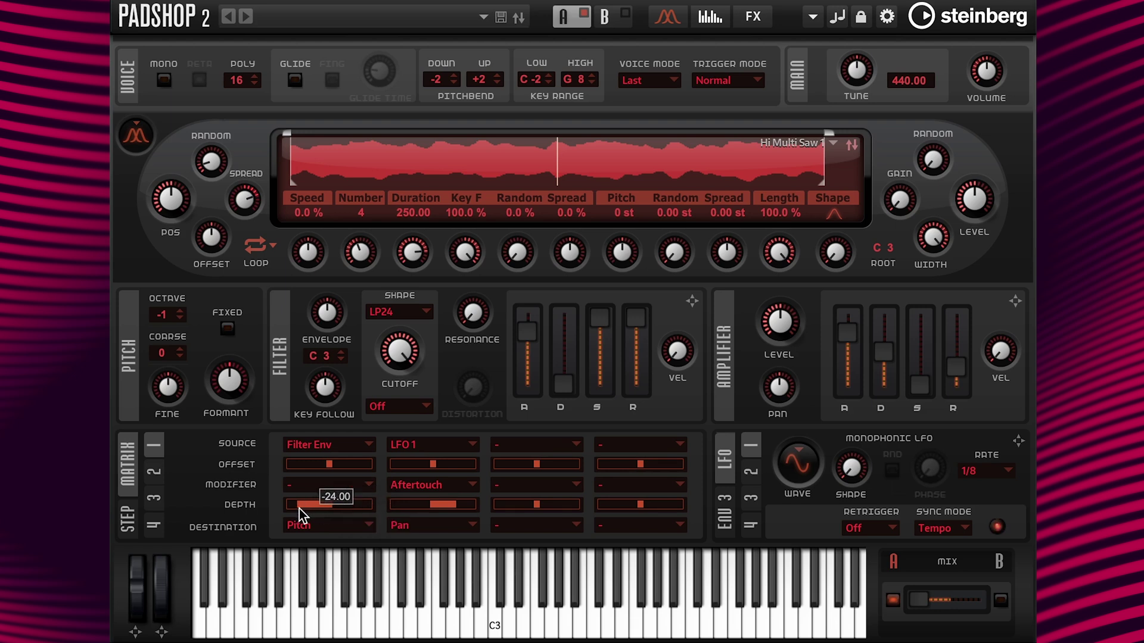